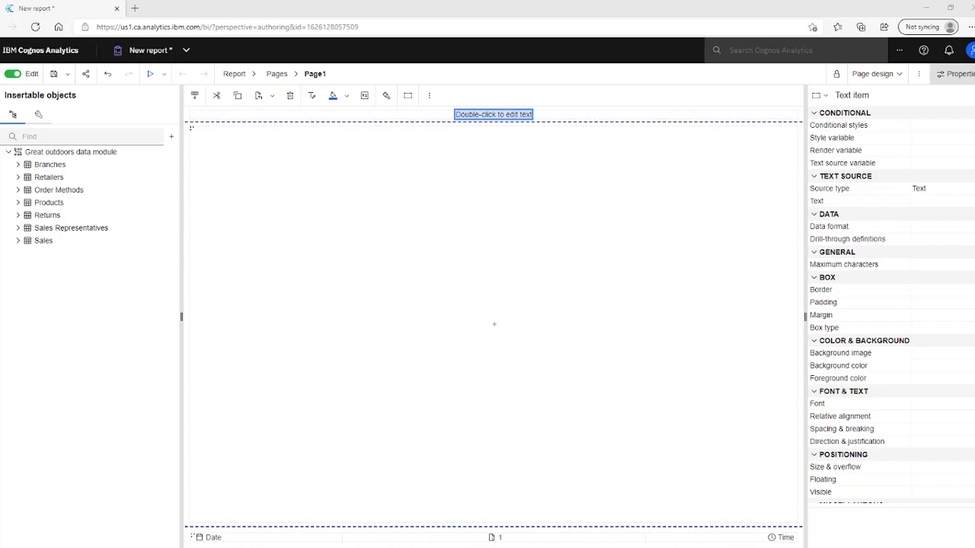
Step: Retitle the report header to 'BASIC LIST REPORT', inserting the missing L
{"action": "double_click", "coordinate": [489, 115]}
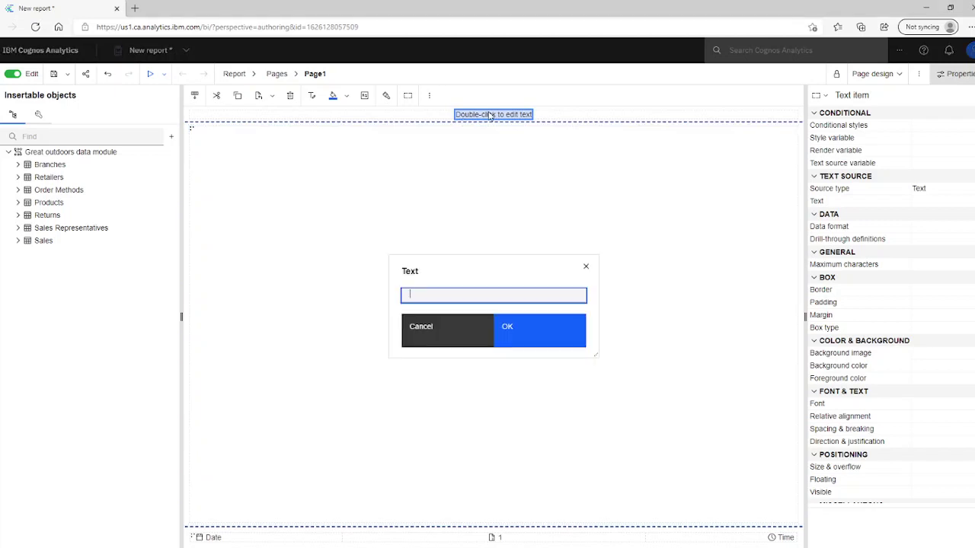
{"action": "type", "text": "BA"}
{"action": "type", "text": "SIC L"}
{"action": "type", "text": " IST RE"}
{"action": "type", "text": "PORT"}
{"action": "left_click", "coordinate": [431, 294]}
{"action": "type", "text": "L"}
{"action": "left_click", "coordinate": [538, 333]}
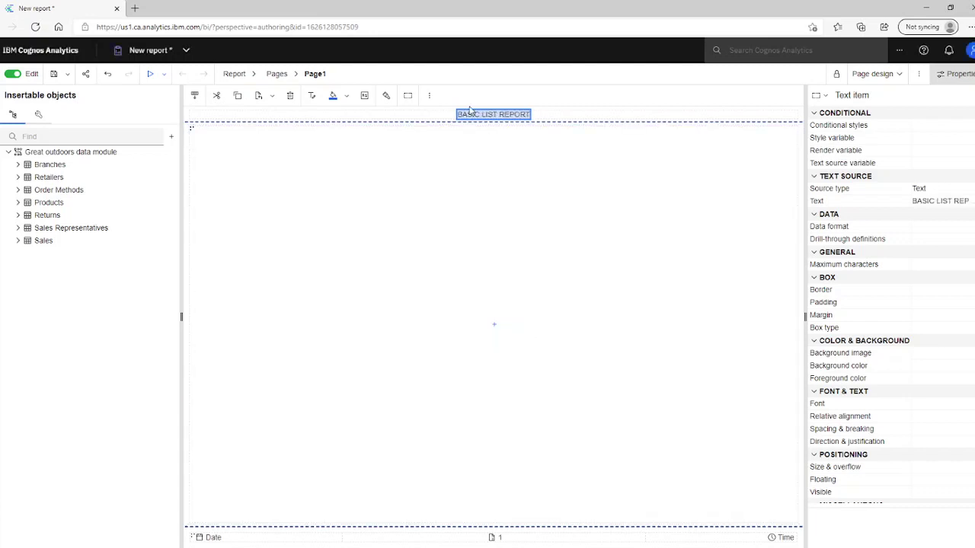
Step: Set the header title's font to Impact at 24pt
{"action": "left_click", "coordinate": [314, 99]}
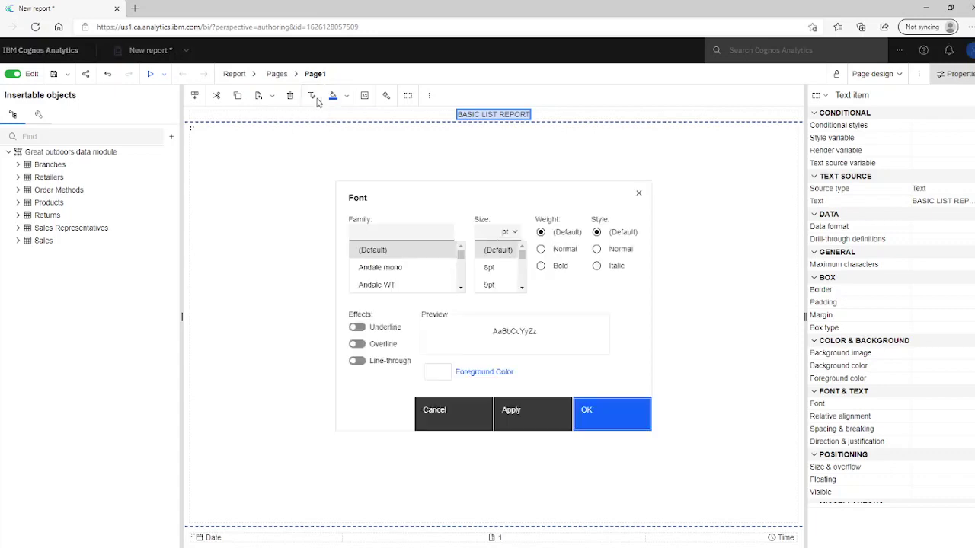
{"action": "left_click", "coordinate": [461, 289]}
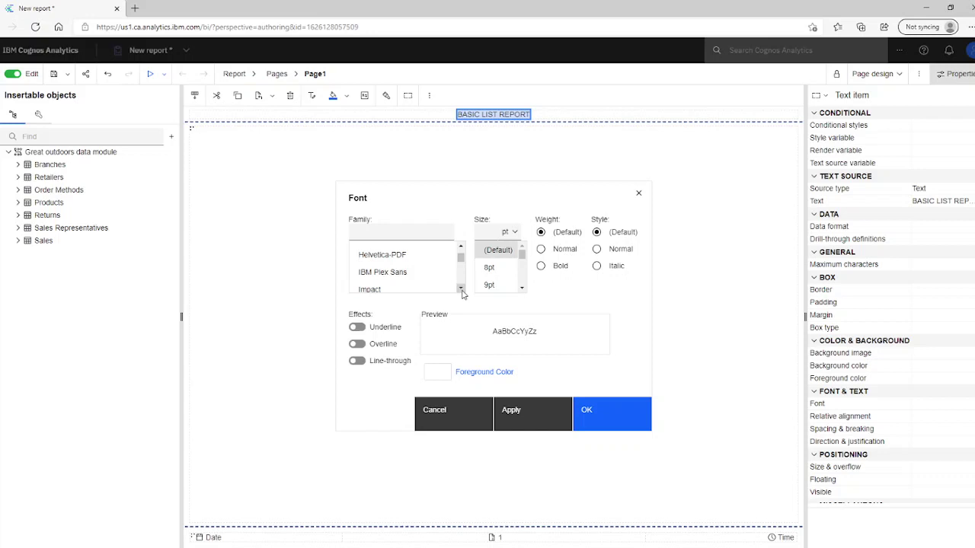
{"action": "left_click", "coordinate": [458, 284]}
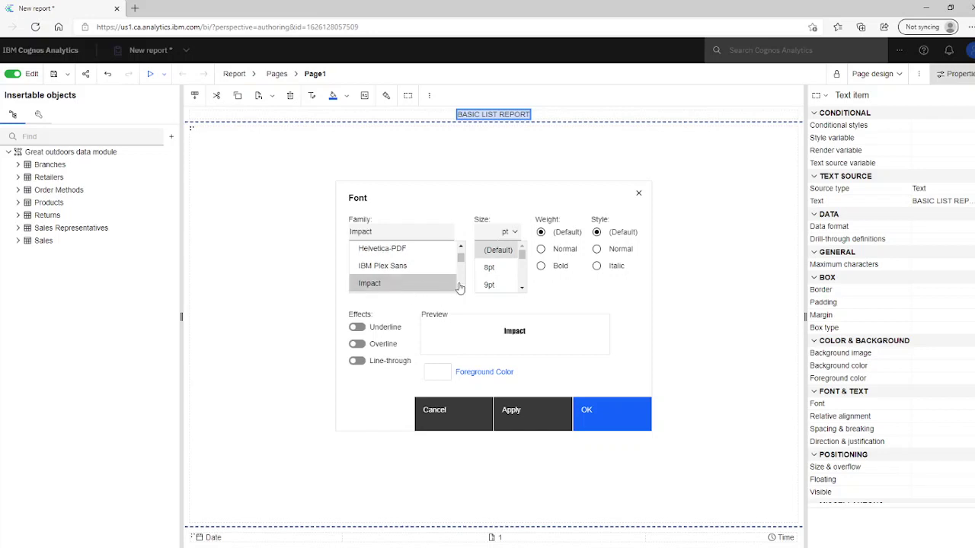
{"action": "left_click", "coordinate": [521, 288]}
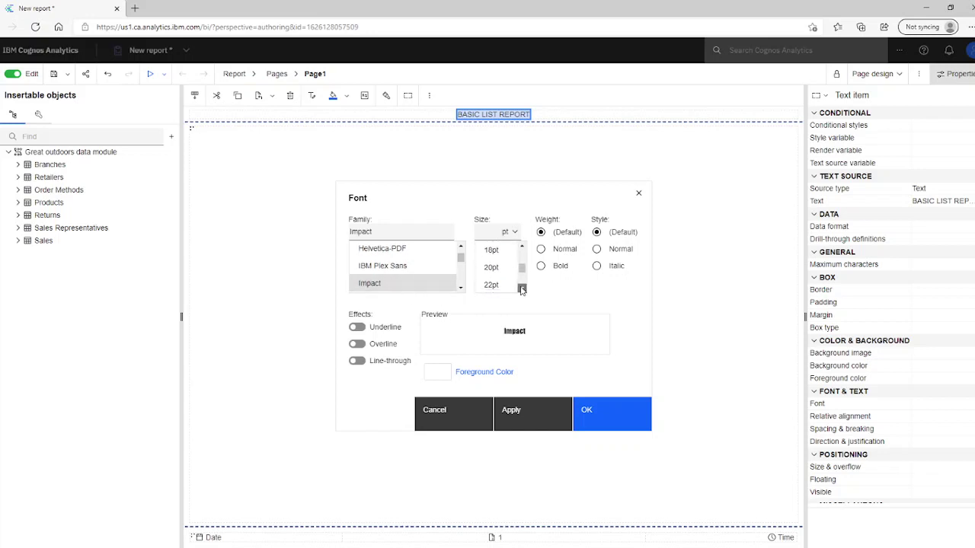
{"action": "left_click", "coordinate": [493, 280]}
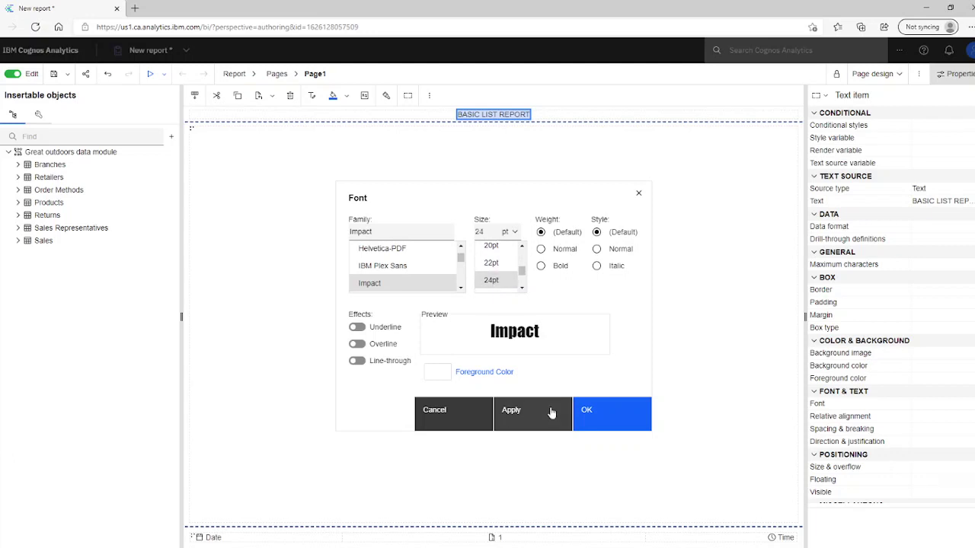
{"action": "left_click", "coordinate": [520, 414]}
{"action": "left_click", "coordinate": [615, 423]}
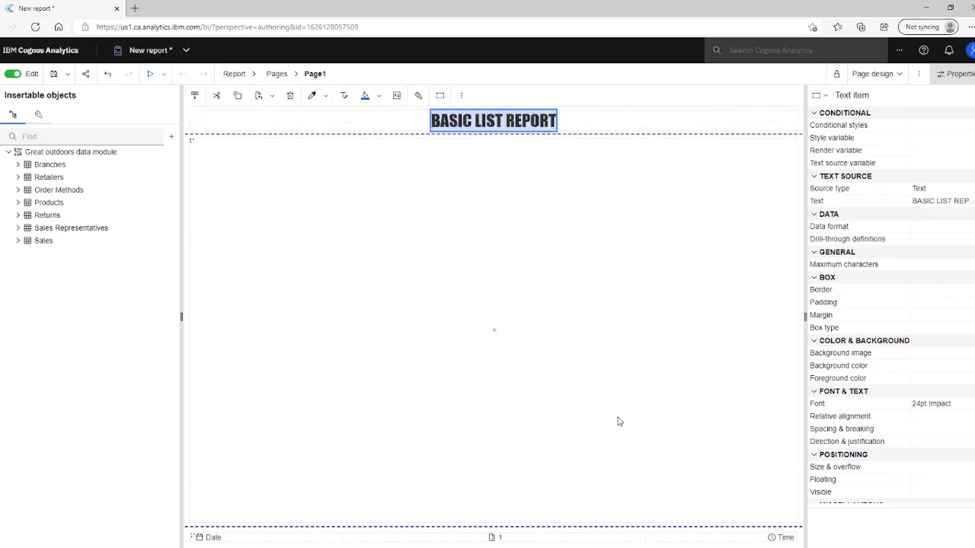
Step: Insert a List into the page body, keeping the default name List1 and Query1
{"action": "left_click", "coordinate": [495, 333]}
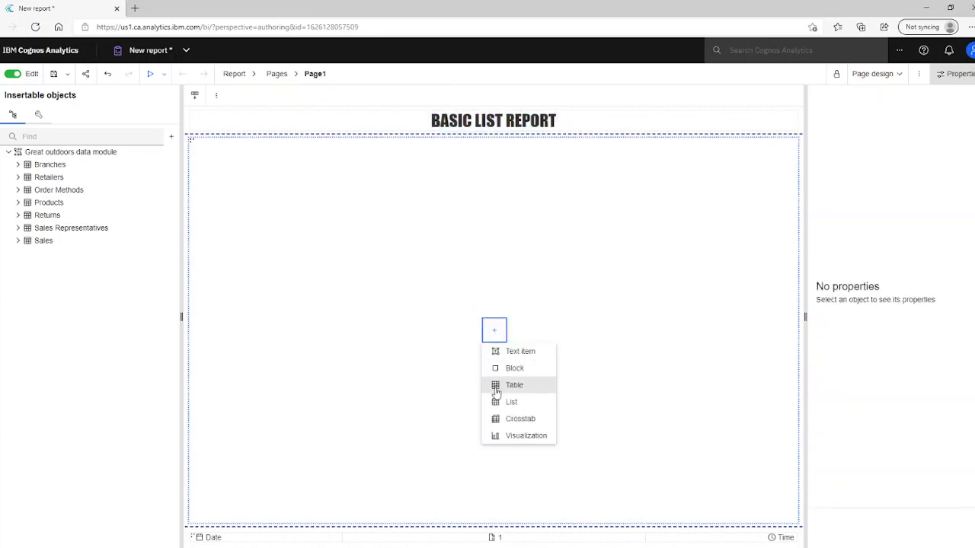
{"action": "left_click", "coordinate": [498, 404]}
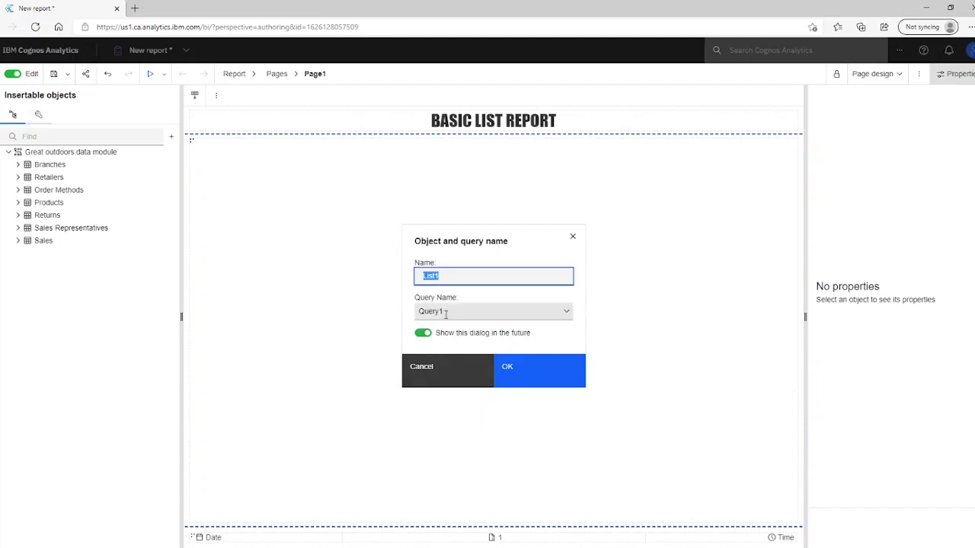
{"action": "left_click", "coordinate": [543, 381]}
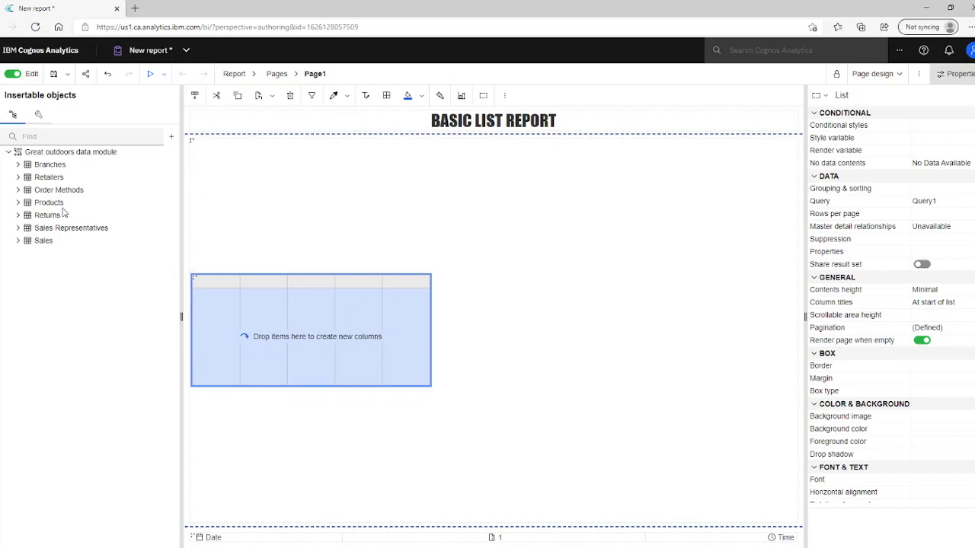
Step: Add Product Line, Product Type and Product from Products, plus Revenue from Sales, as list columns
{"action": "left_click", "coordinate": [20, 203]}
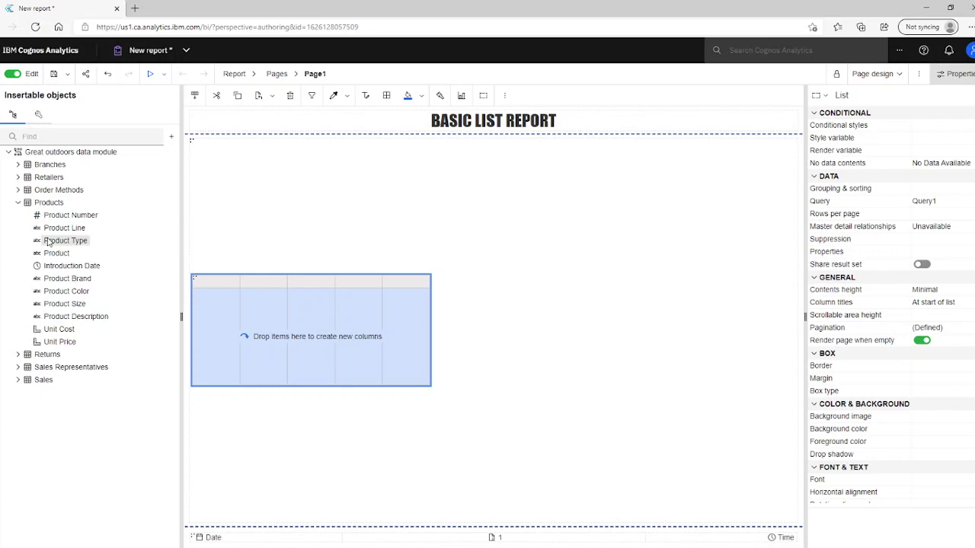
{"action": "left_click_drag", "start_coordinate": [47, 228], "coordinate": [198, 306]}
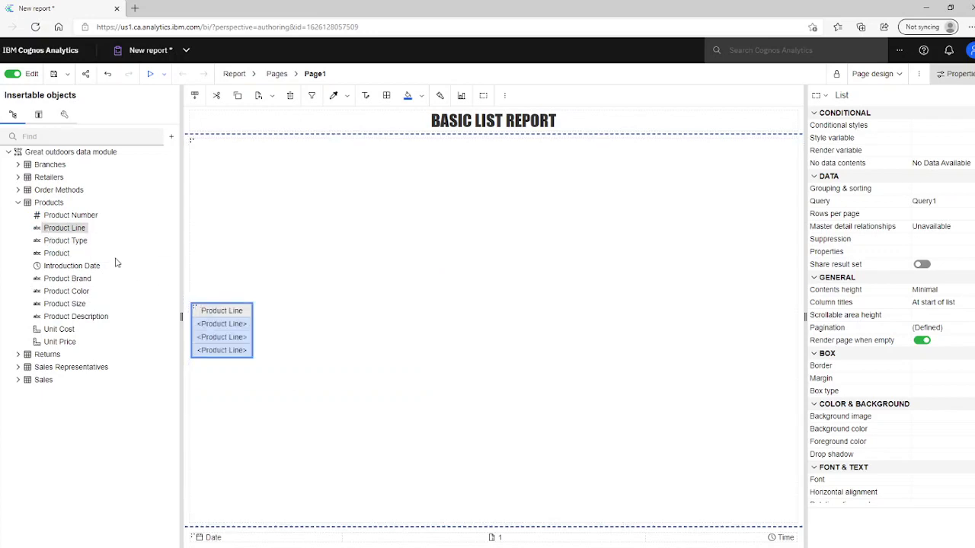
{"action": "left_click_drag", "start_coordinate": [80, 242], "coordinate": [251, 335]}
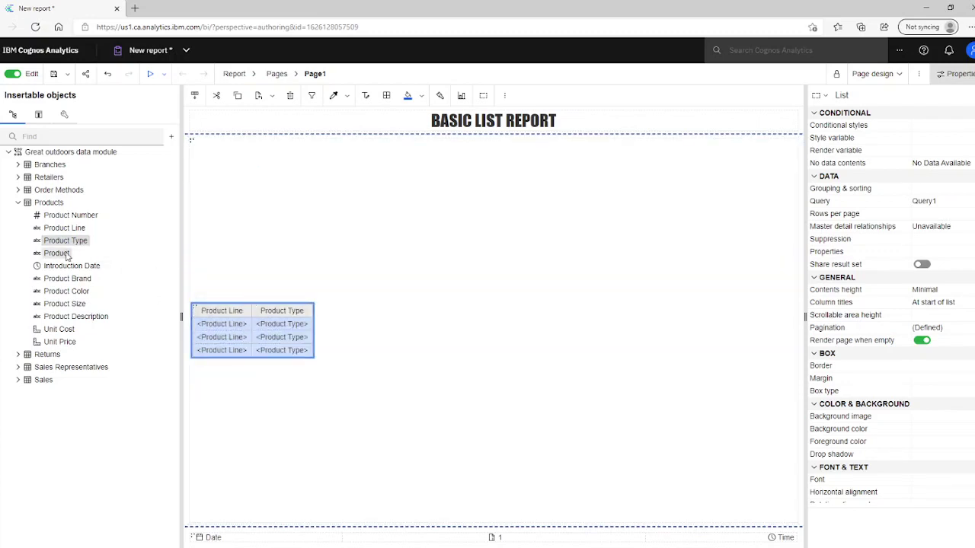
{"action": "left_click_drag", "start_coordinate": [56, 253], "coordinate": [305, 327]}
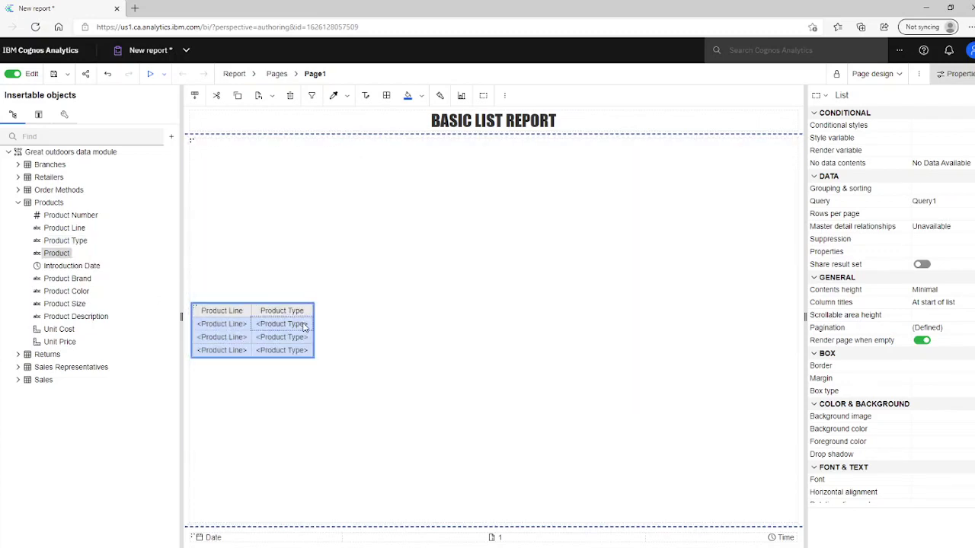
{"action": "left_click", "coordinate": [17, 203]}
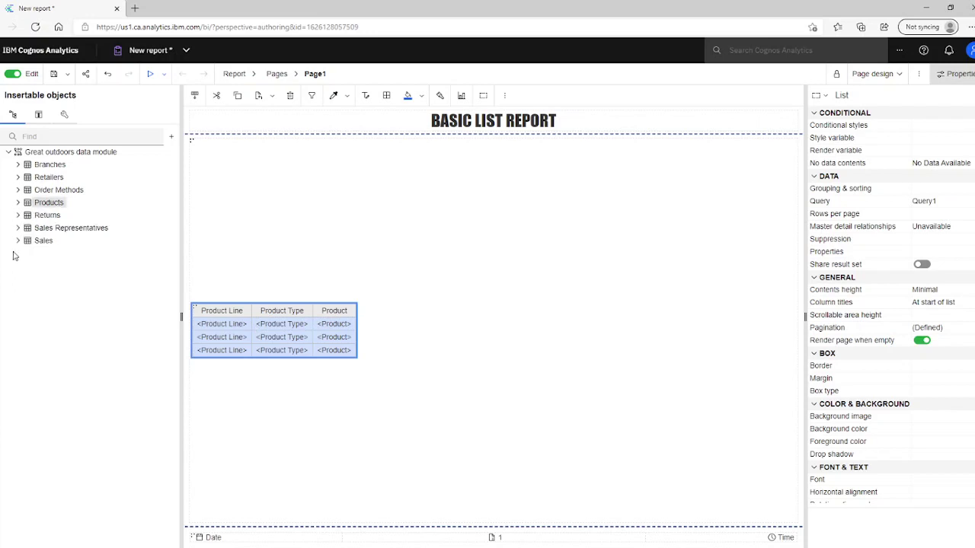
{"action": "left_click", "coordinate": [18, 242]}
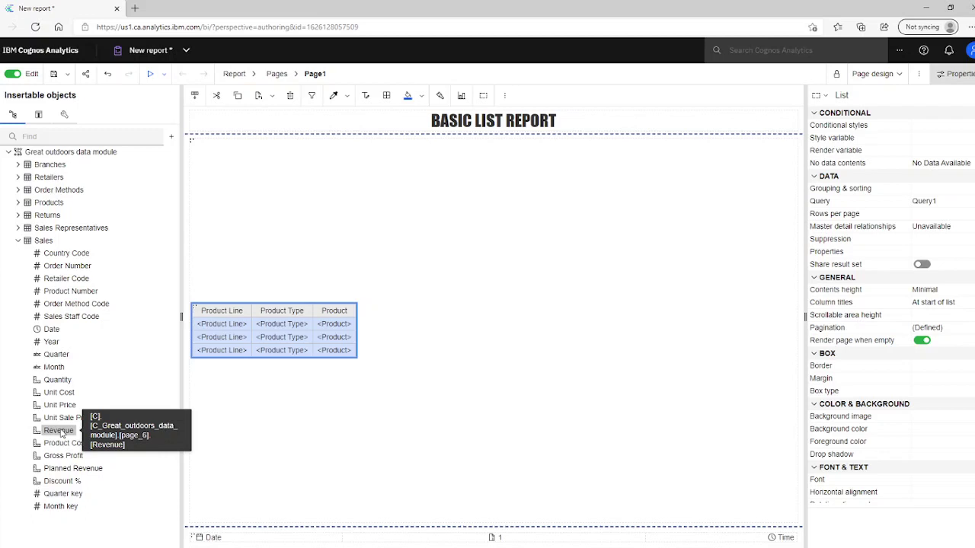
{"action": "mouse_move", "coordinate": [61, 430]}
{"action": "left_mouse_down"}
{"action": "mouse_move", "coordinate": [303, 371]}
{"action": "mouse_move", "coordinate": [347, 336]}
{"action": "left_mouse_up"}
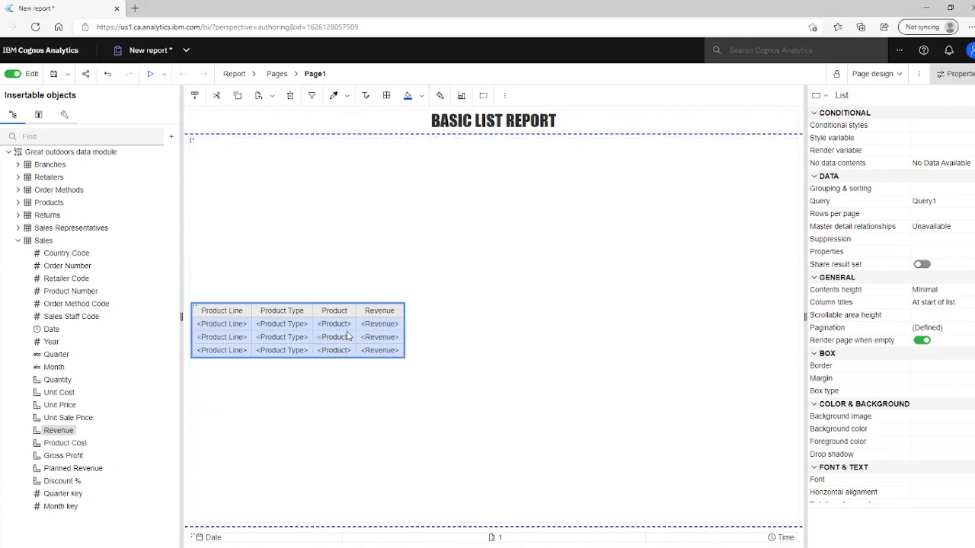
{"action": "left_click", "coordinate": [18, 241]}
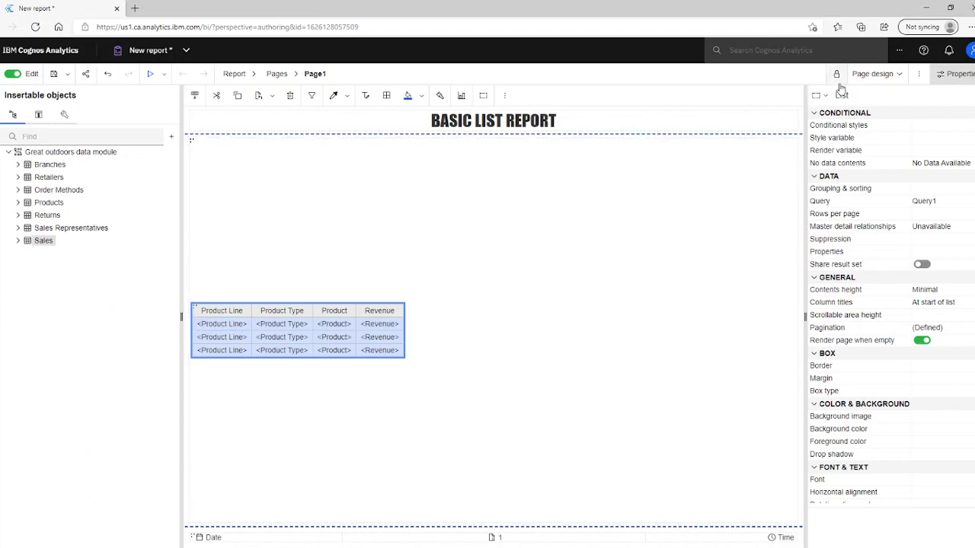
Step: Preview the report with live data and set the list's rows per page to 10000
{"action": "left_click", "coordinate": [891, 76]}
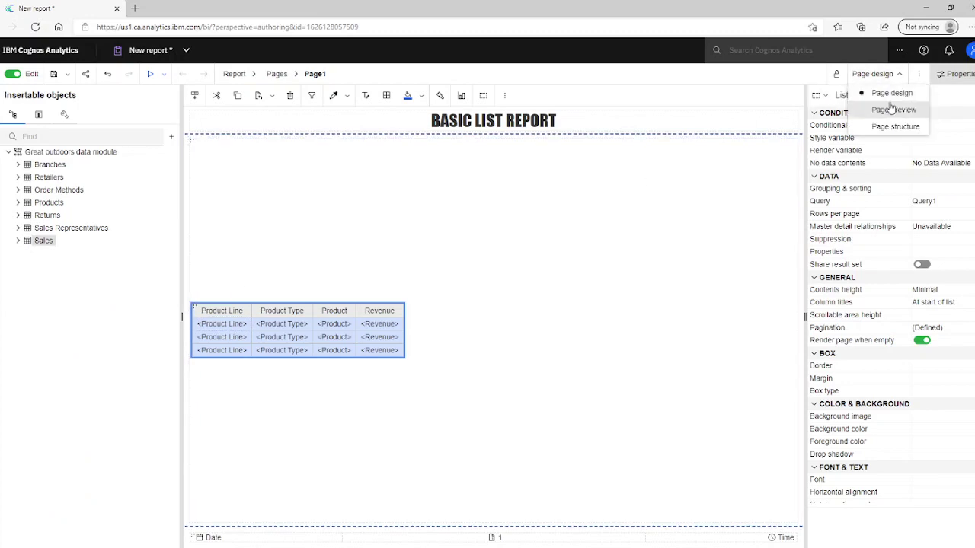
{"action": "left_click", "coordinate": [890, 111]}
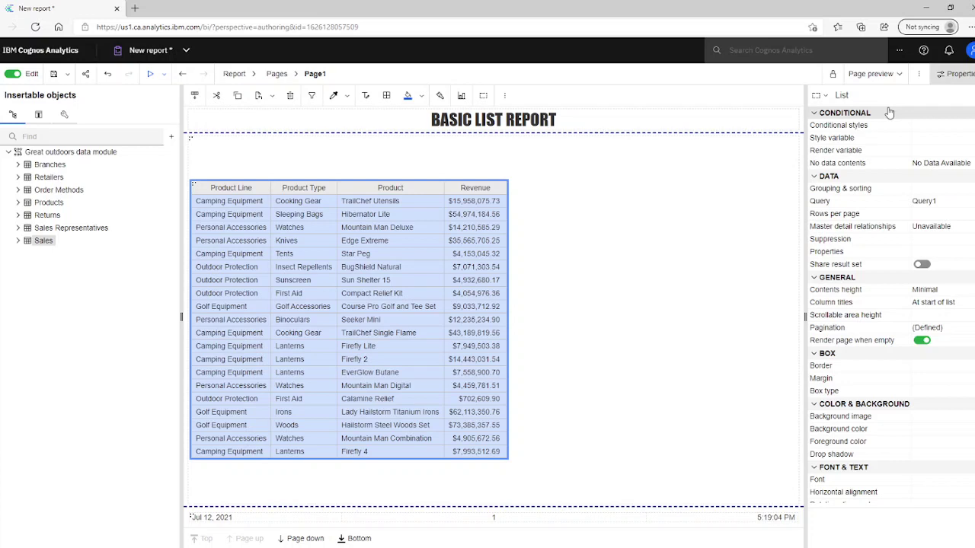
{"action": "left_click", "coordinate": [932, 215]}
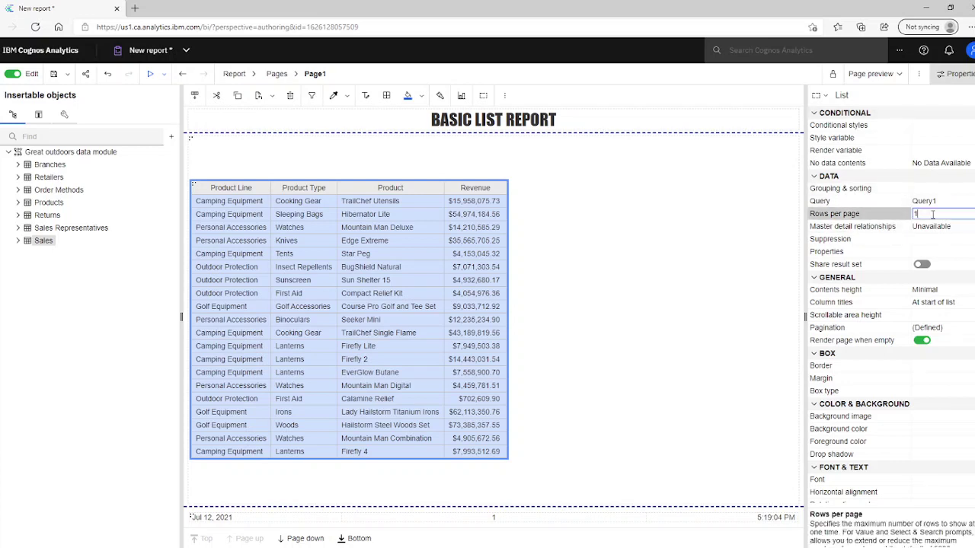
{"action": "type", "text": "0000"}
{"action": "key", "text": "Return"}
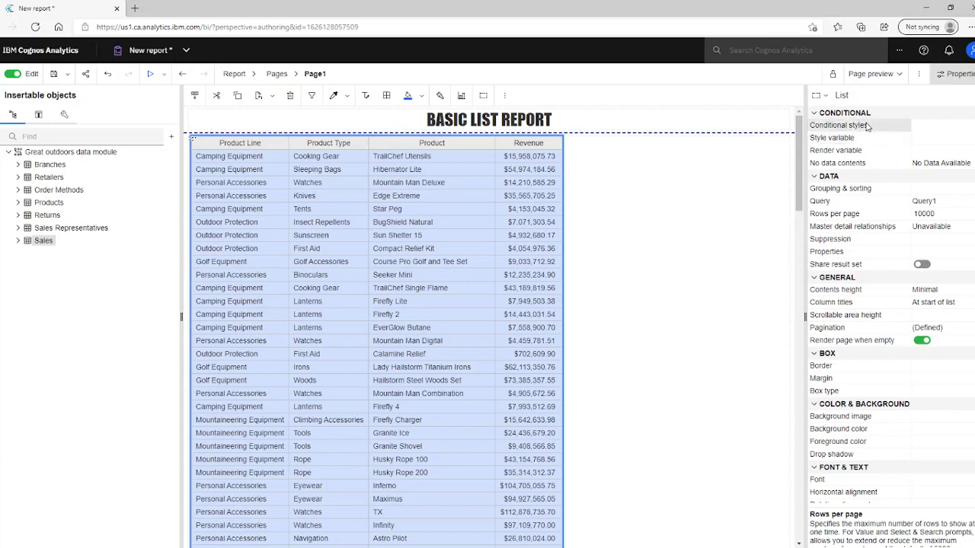
Step: In Page design, group the list on the Product Line and Product Type columns
{"action": "left_click", "coordinate": [900, 74]}
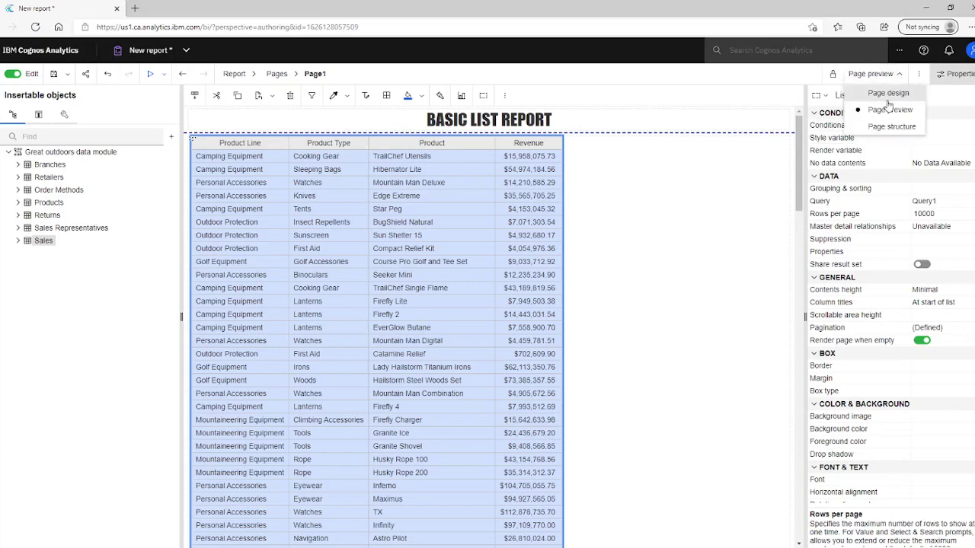
{"action": "left_click", "coordinate": [887, 93]}
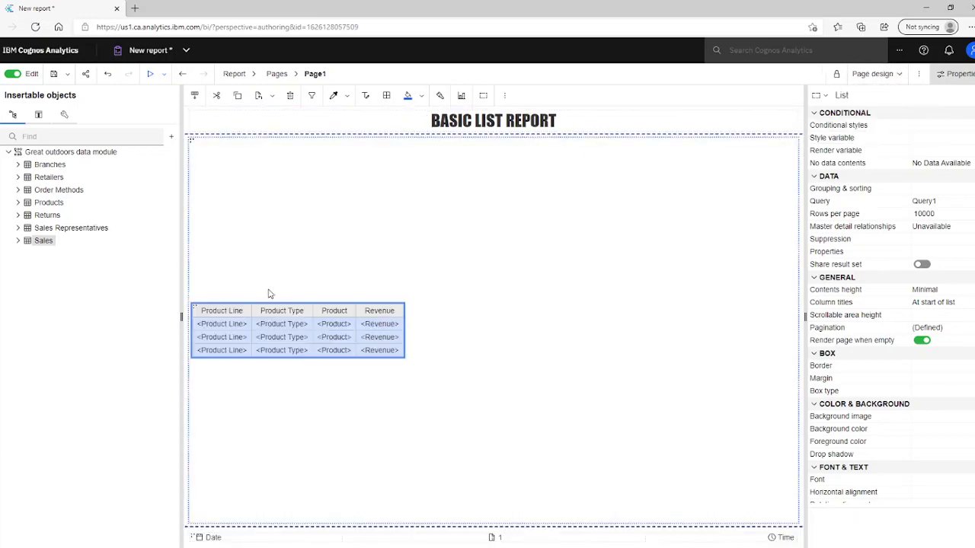
{"action": "left_click", "coordinate": [200, 326]}
{"action": "left_click", "coordinate": [277, 326], "text": "ctrl"}
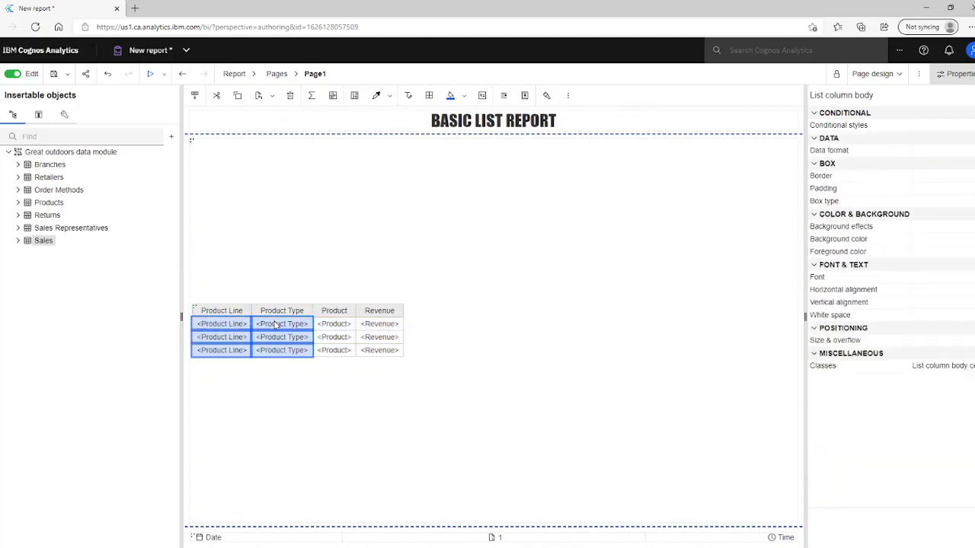
{"action": "left_click", "coordinate": [356, 97]}
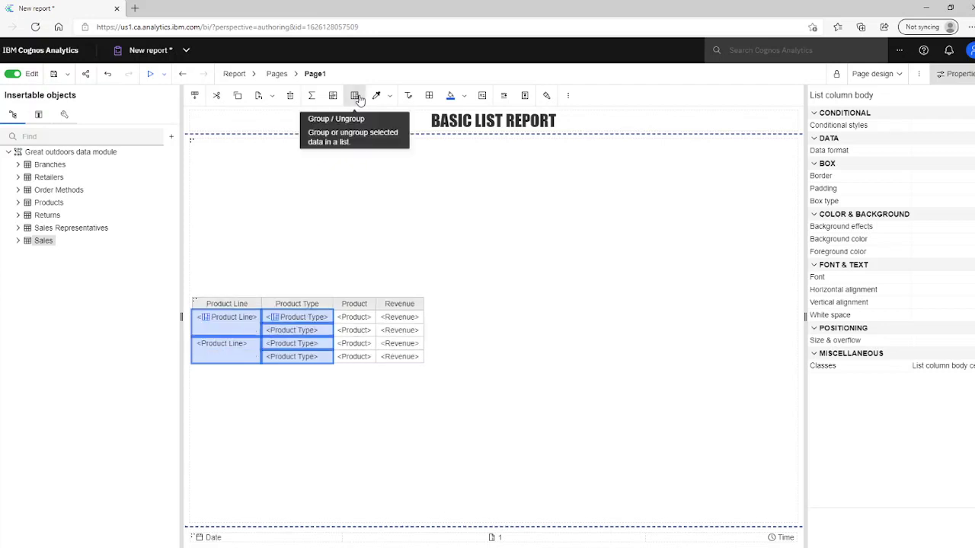
Step: Preview the grouped report in Page preview
{"action": "left_click", "coordinate": [897, 75]}
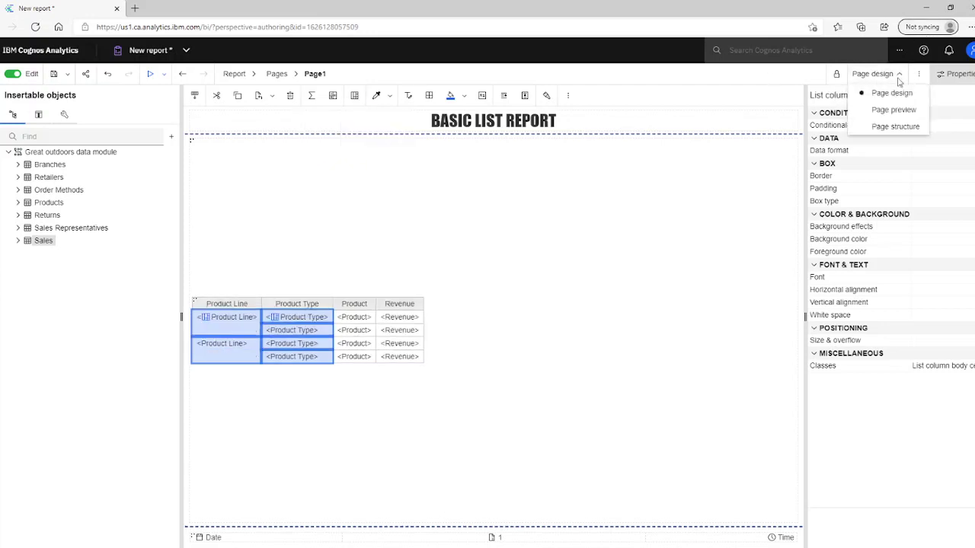
{"action": "left_click", "coordinate": [893, 110]}
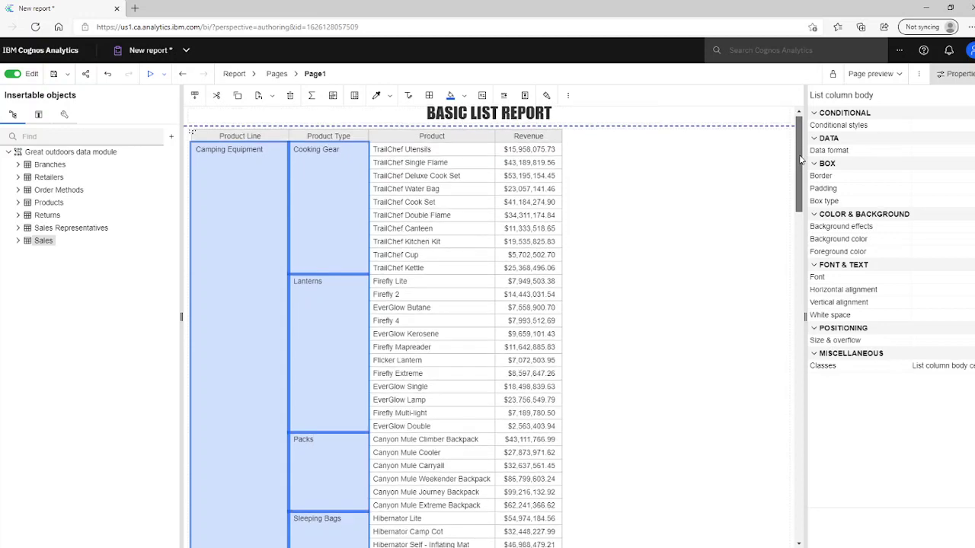
{"action": "mouse_move", "coordinate": [800, 158]}
{"action": "left_mouse_down"}
{"action": "mouse_move", "coordinate": [779, 374]}
{"action": "mouse_move", "coordinate": [759, 80]}
{"action": "left_mouse_up"}
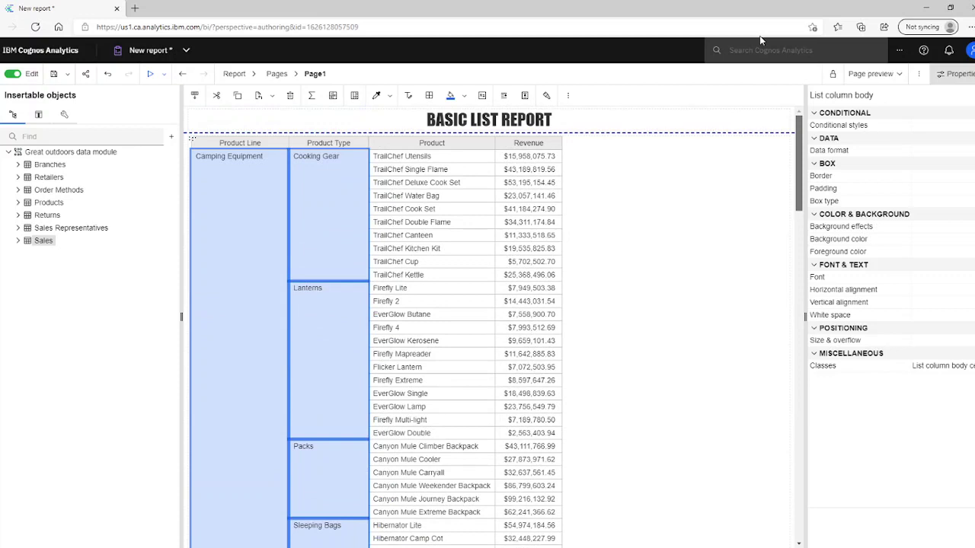
Step: Center the list horizontally within its containing table cell
{"action": "left_click", "coordinate": [648, 199]}
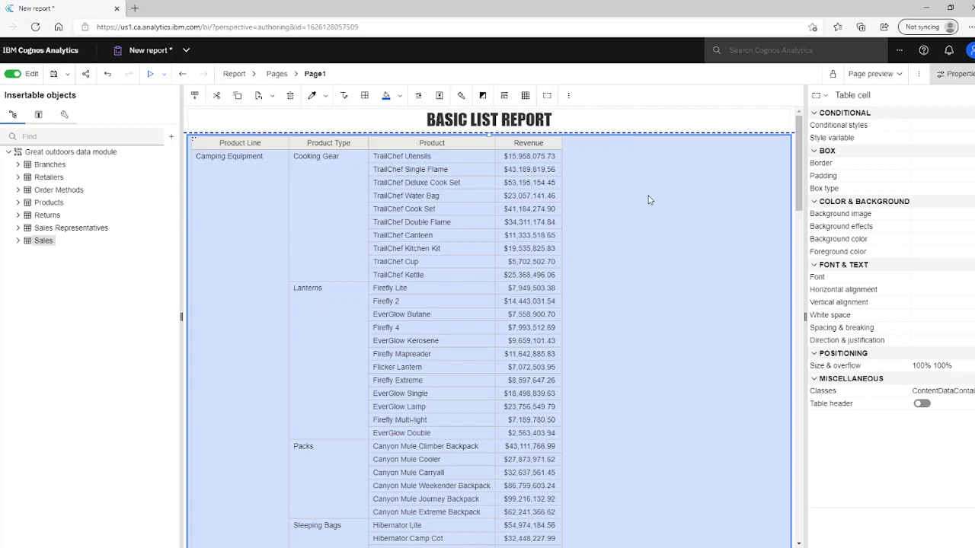
{"action": "left_click", "coordinate": [418, 100]}
{"action": "left_click", "coordinate": [432, 143]}
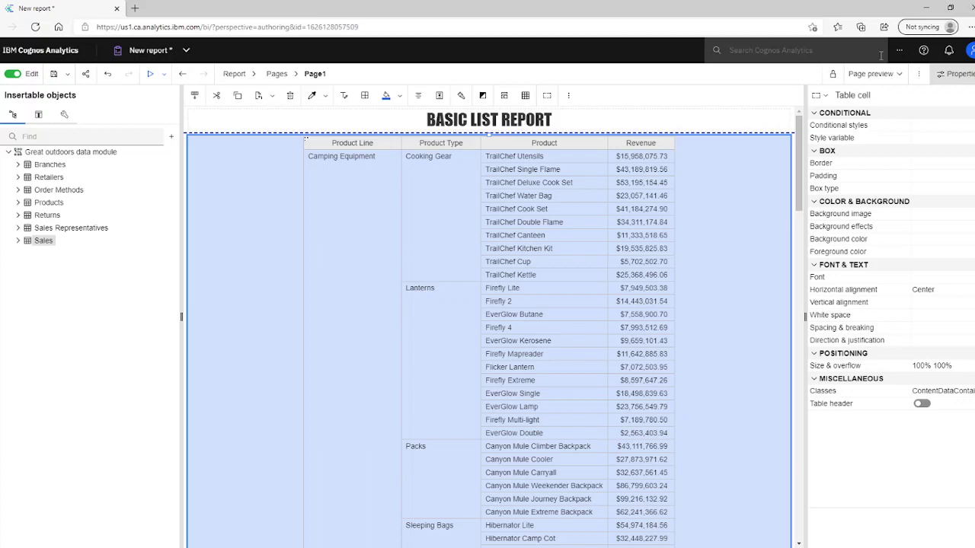
{"action": "left_click", "coordinate": [897, 74]}
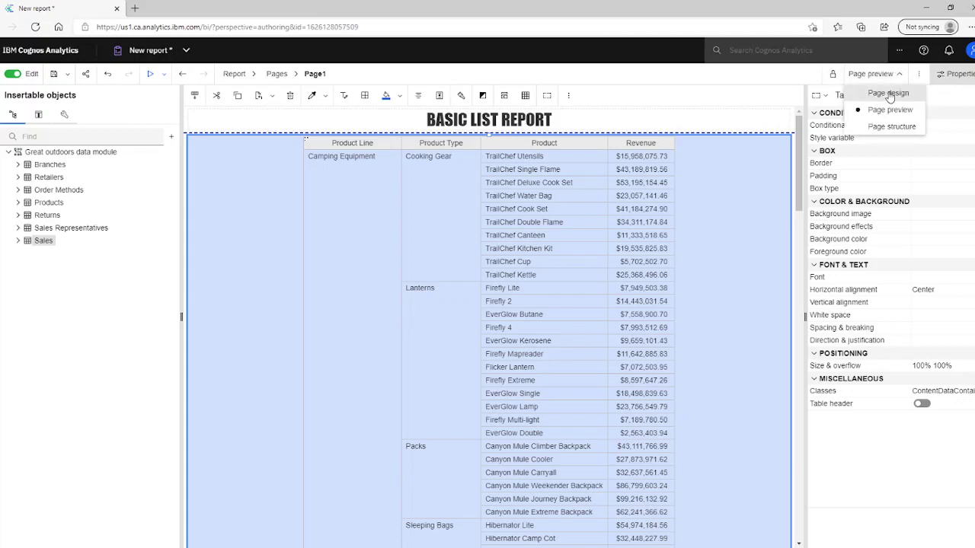
Step: Back in Page design, apply the Modern table style to List1
{"action": "left_click", "coordinate": [890, 94]}
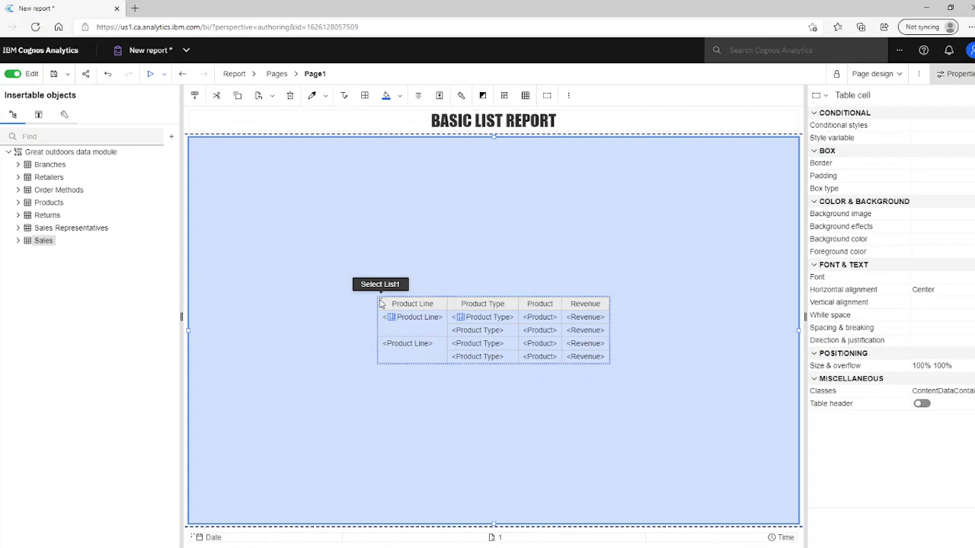
{"action": "left_click", "coordinate": [383, 303]}
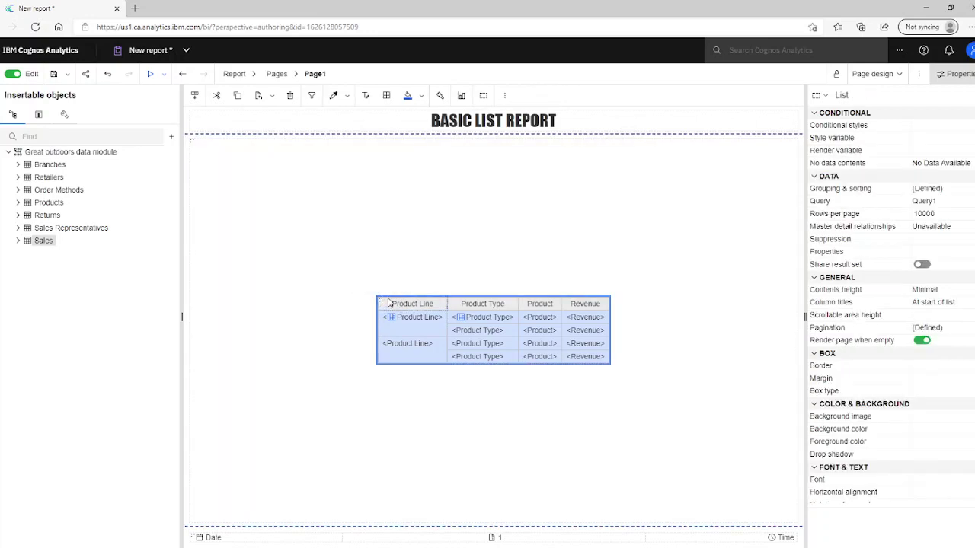
{"action": "left_click", "coordinate": [502, 96]}
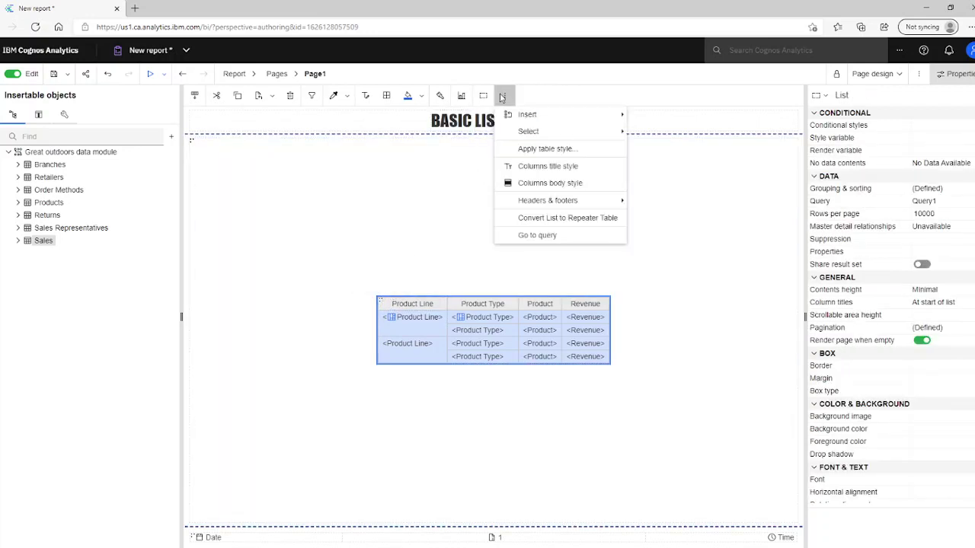
{"action": "left_click", "coordinate": [525, 148]}
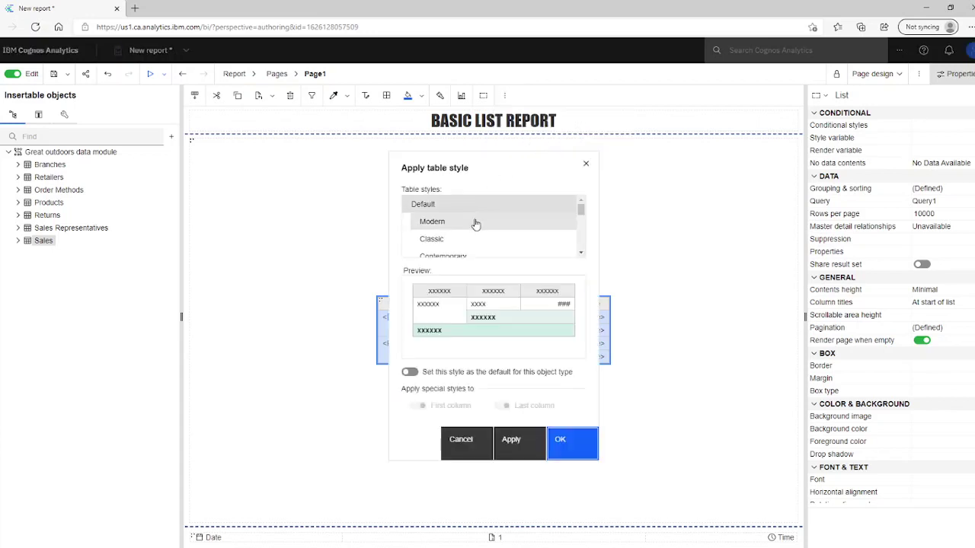
{"action": "left_click", "coordinate": [475, 221]}
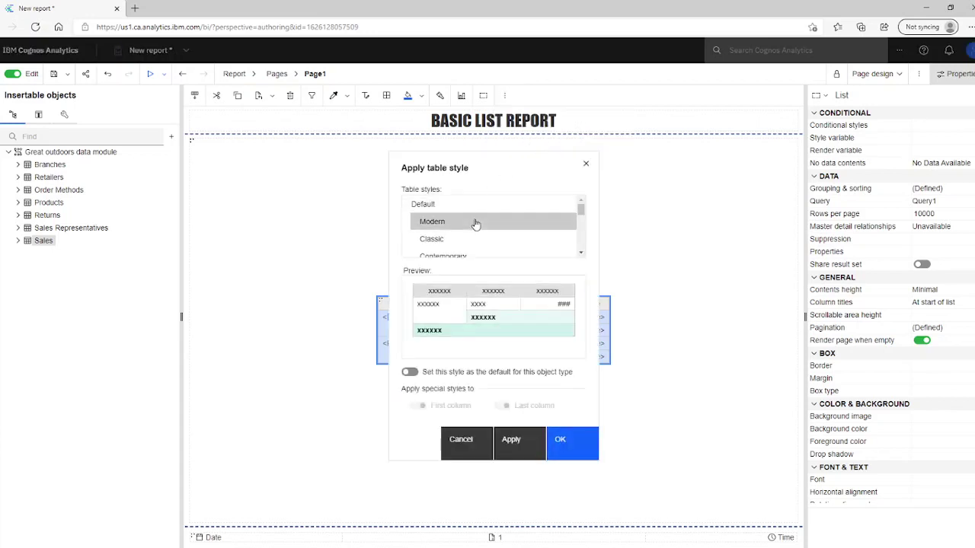
{"action": "left_click", "coordinate": [528, 445]}
{"action": "left_click", "coordinate": [562, 444]}
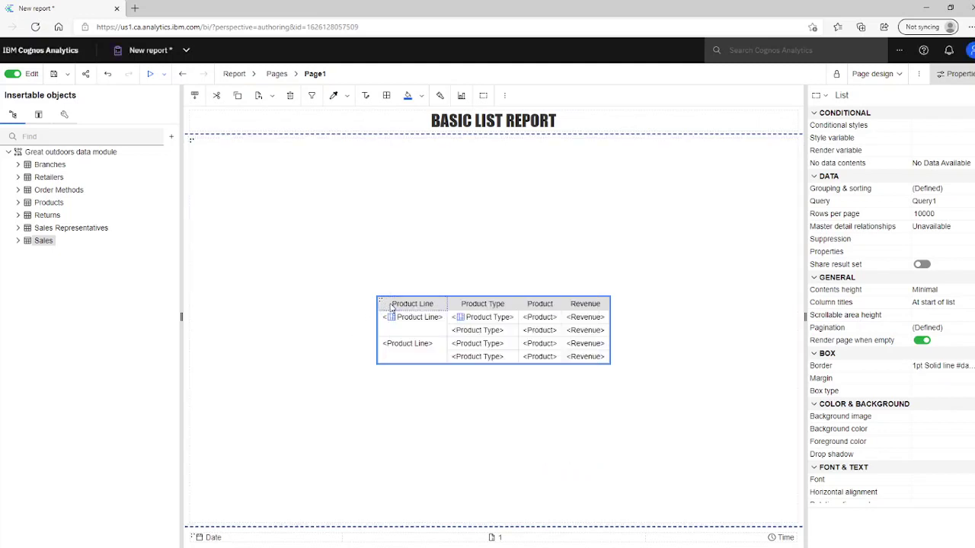
Step: Select the Product Line, Product Type, Product and Revenue column headers
{"action": "left_click", "coordinate": [391, 308]}
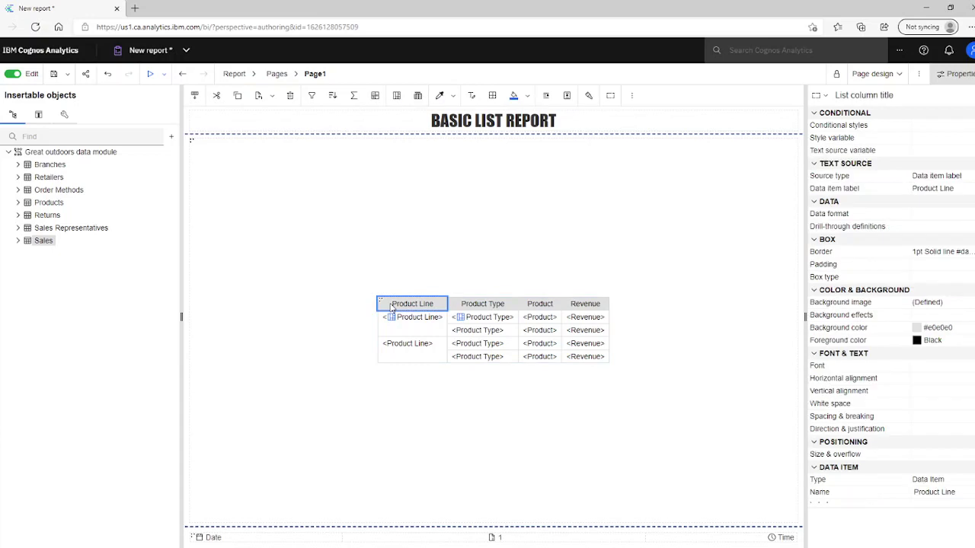
{"action": "left_click", "coordinate": [465, 309], "text": "ctrl"}
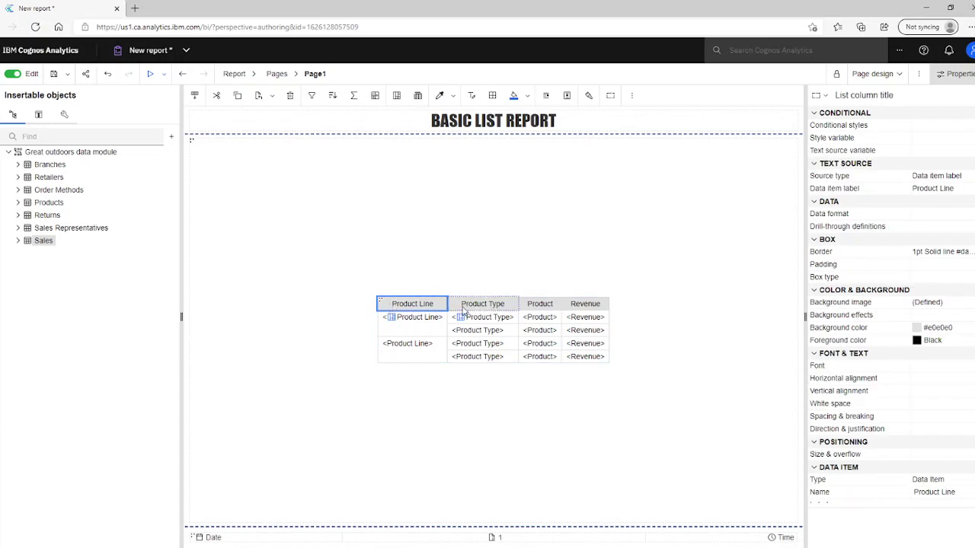
{"action": "left_click", "coordinate": [540, 309], "text": "ctrl"}
{"action": "left_click", "coordinate": [580, 311], "text": "ctrl"}
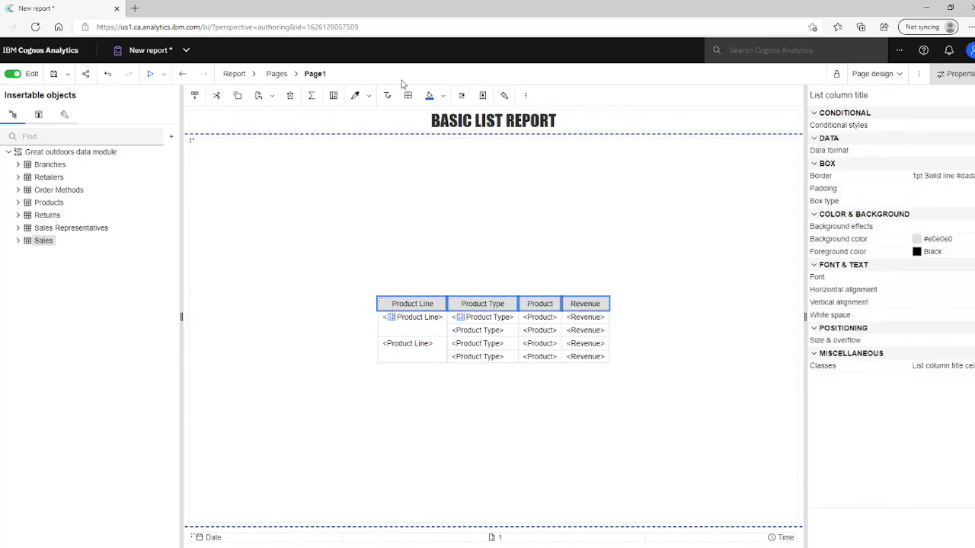
Step: Set the selected headers' font to 14pt Impact
{"action": "left_click", "coordinate": [387, 95]}
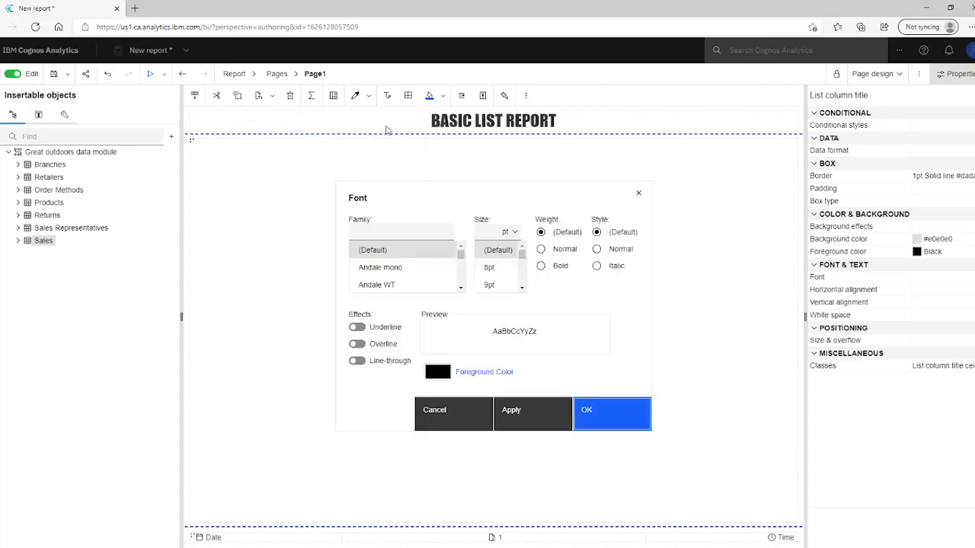
{"action": "left_click", "coordinate": [460, 289]}
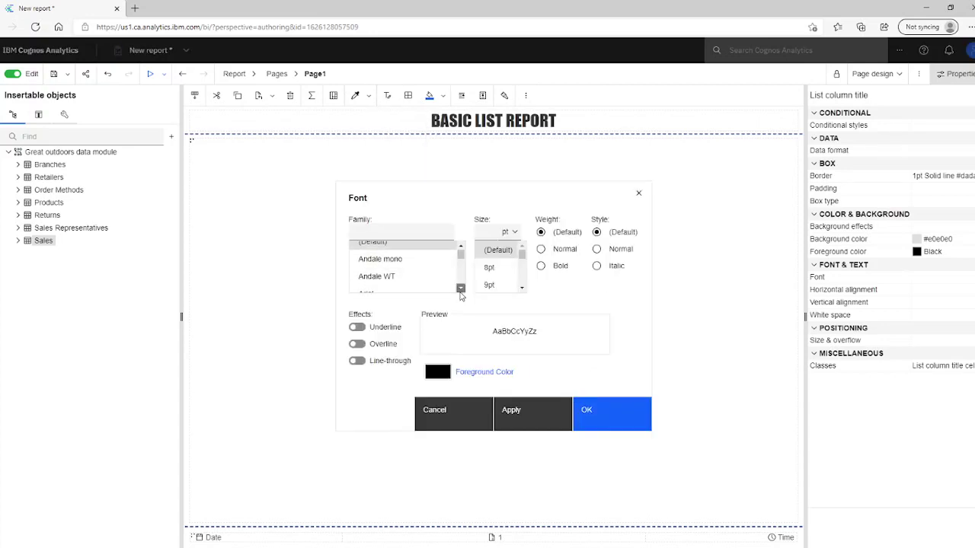
{"action": "scroll", "coordinate": [460, 295], "scroll_direction": "down", "scroll_amount": 1}
{"action": "scroll", "coordinate": [460, 295], "scroll_direction": "down", "scroll_amount": 1}
{"action": "scroll", "coordinate": [460, 296], "scroll_direction": "down", "scroll_amount": 1}
{"action": "scroll", "coordinate": [460, 295], "scroll_direction": "down", "scroll_amount": 1}
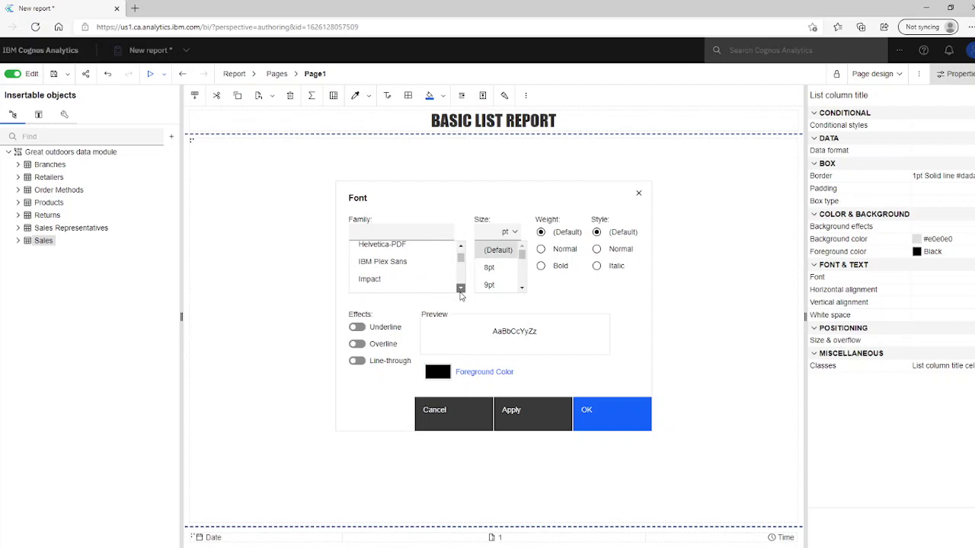
{"action": "left_click", "coordinate": [446, 278]}
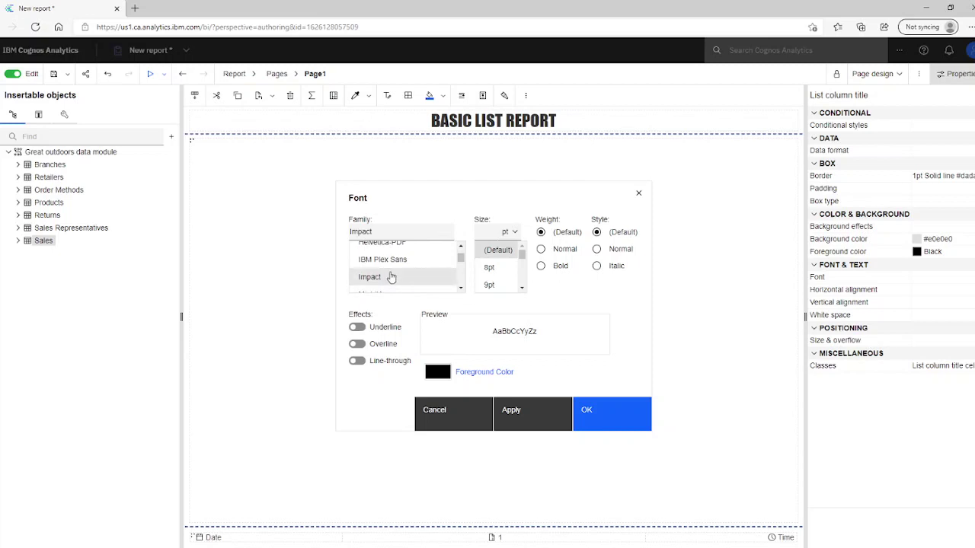
{"action": "left_click", "coordinate": [522, 288]}
{"action": "left_click", "coordinate": [522, 288]}
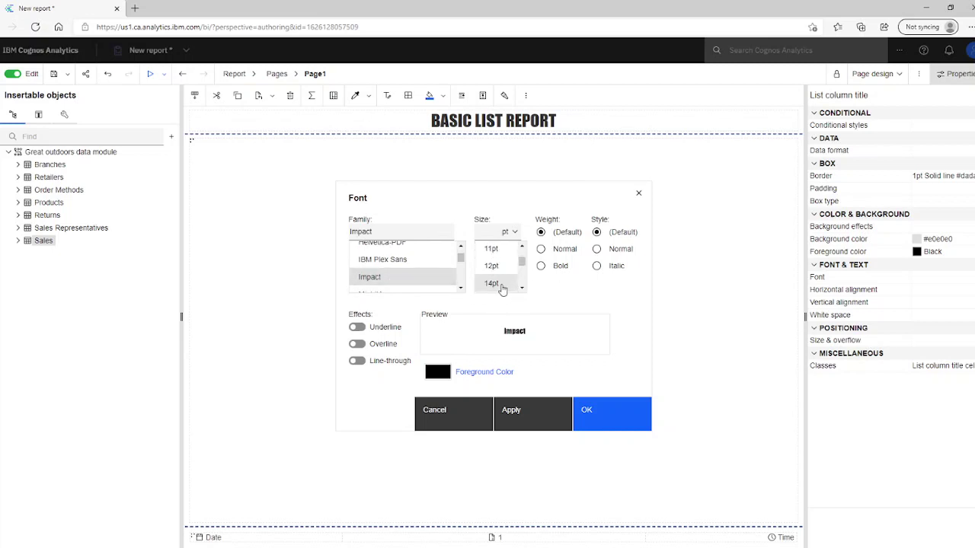
{"action": "left_click", "coordinate": [502, 287]}
{"action": "left_click", "coordinate": [534, 411]}
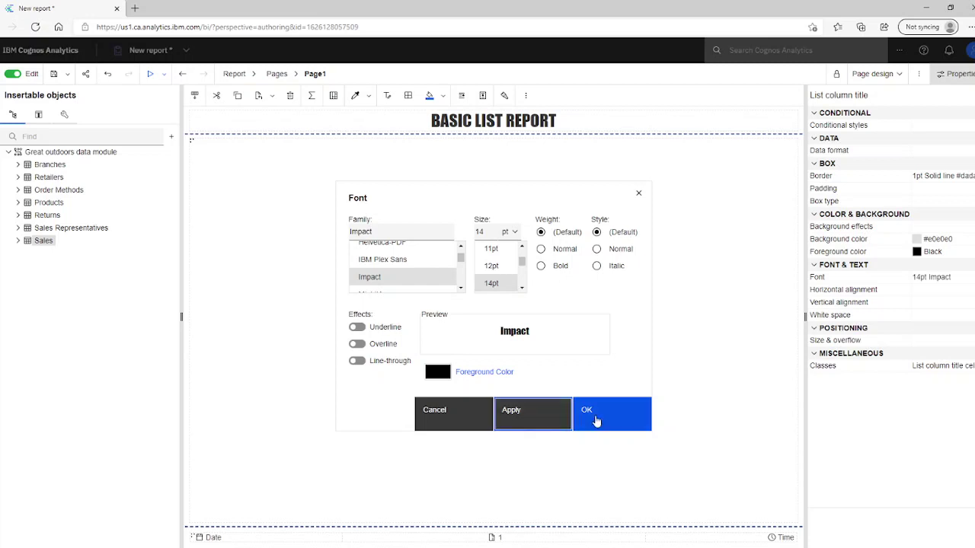
{"action": "left_click", "coordinate": [597, 422]}
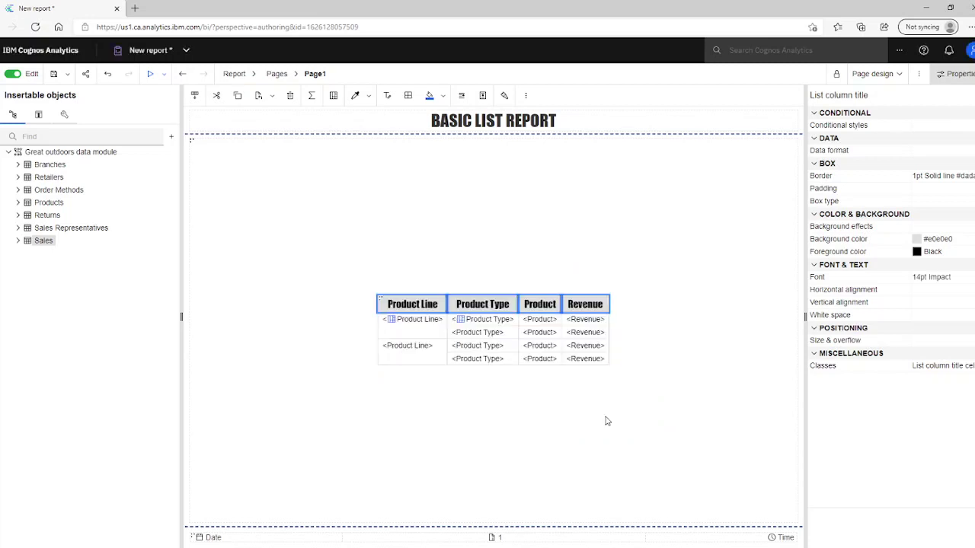
Step: Give the Revenue body cells a Silver background colour
{"action": "left_click", "coordinate": [569, 322]}
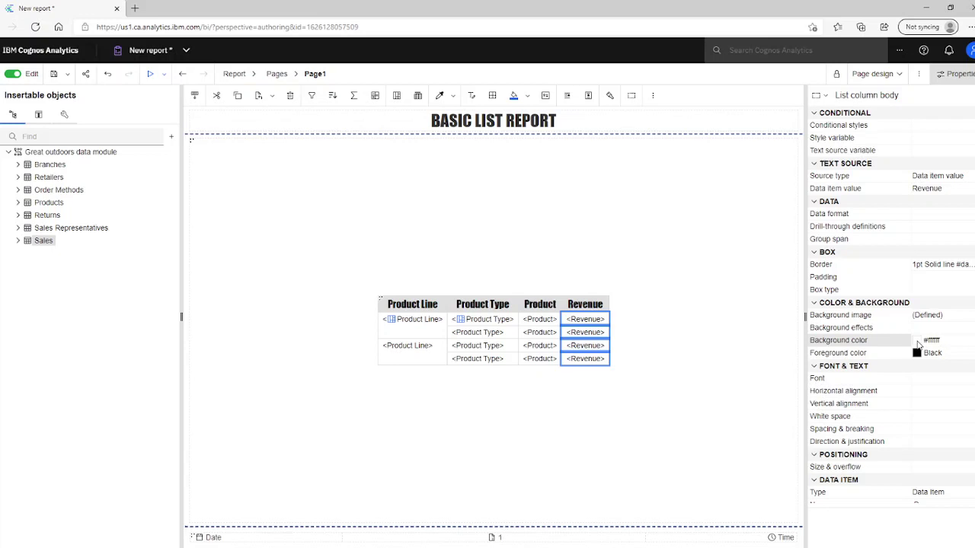
{"action": "mouse_move", "coordinate": [860, 340]}
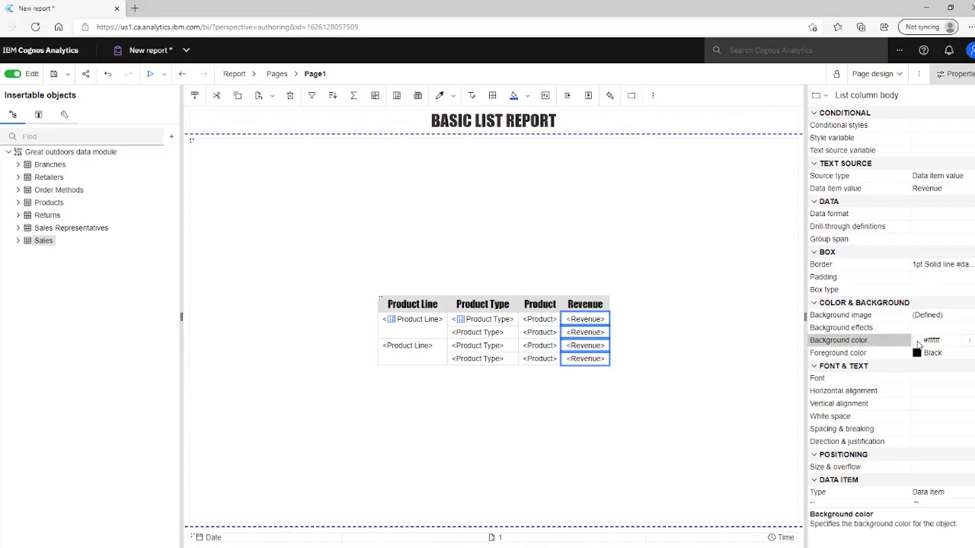
{"action": "left_click", "coordinate": [919, 342]}
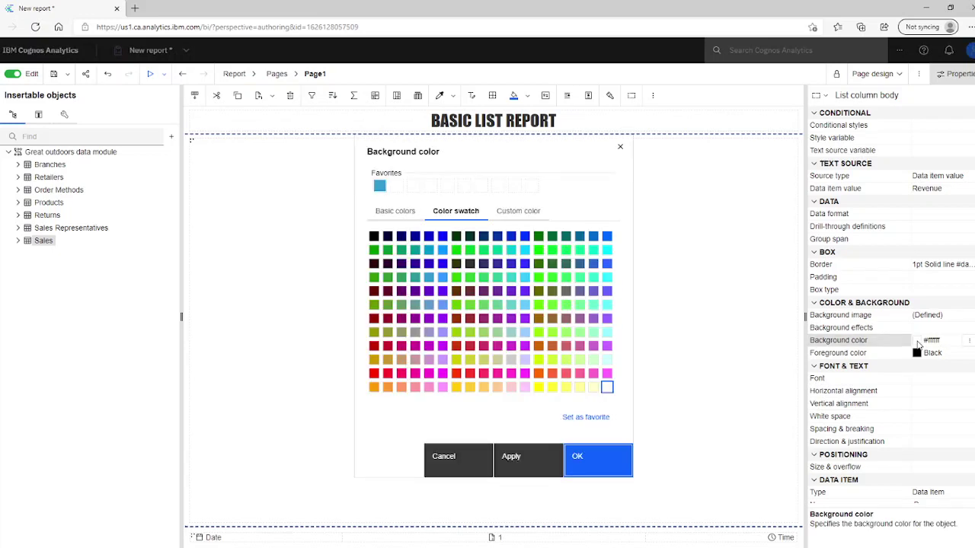
{"action": "left_click", "coordinate": [381, 213]}
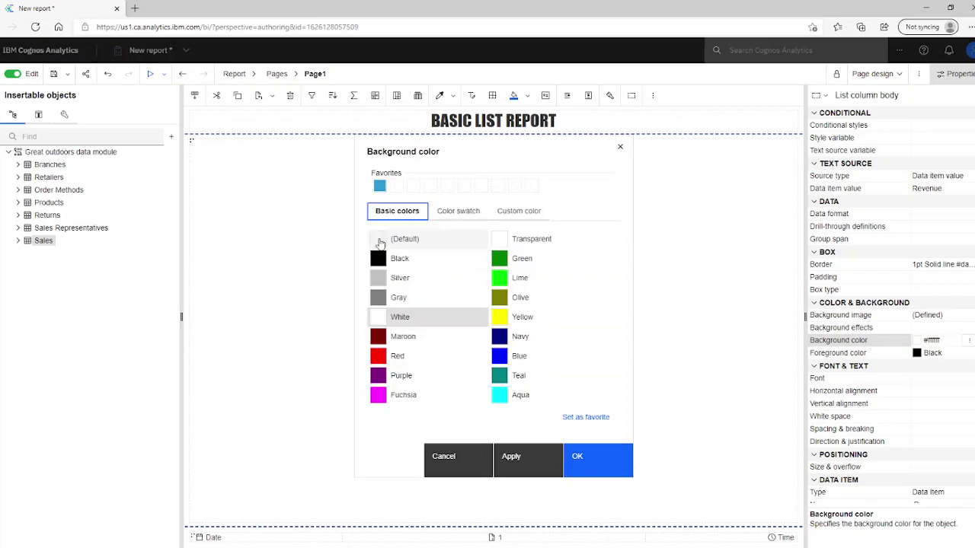
{"action": "left_click", "coordinate": [383, 283]}
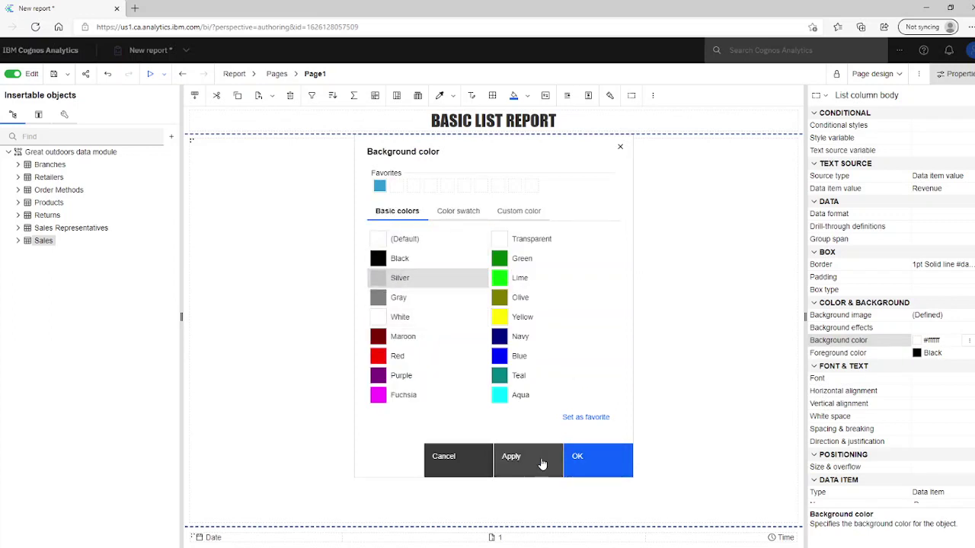
{"action": "left_click", "coordinate": [537, 463]}
{"action": "left_click", "coordinate": [587, 460]}
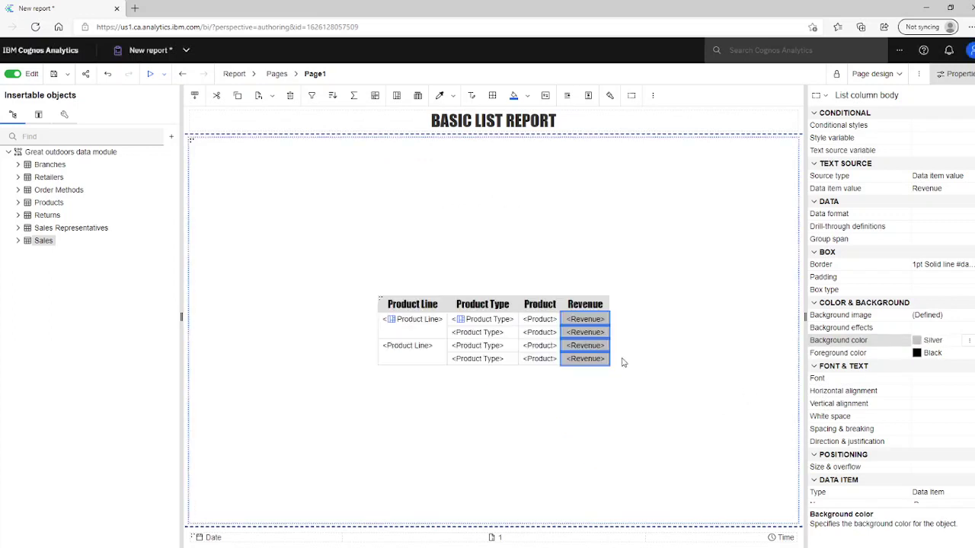
Step: Set the Revenue cells' foreground text colour to Green
{"action": "left_click", "coordinate": [932, 355]}
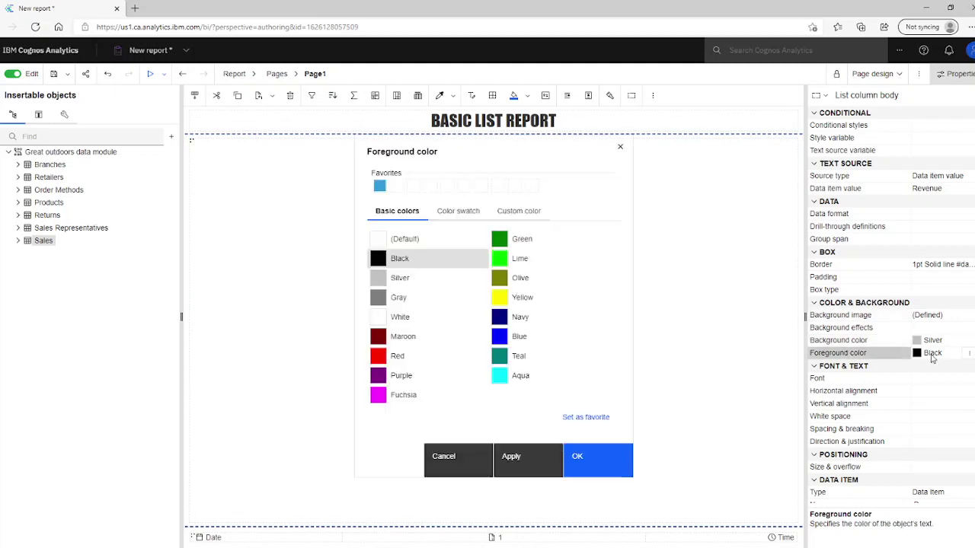
{"action": "left_click", "coordinate": [498, 239]}
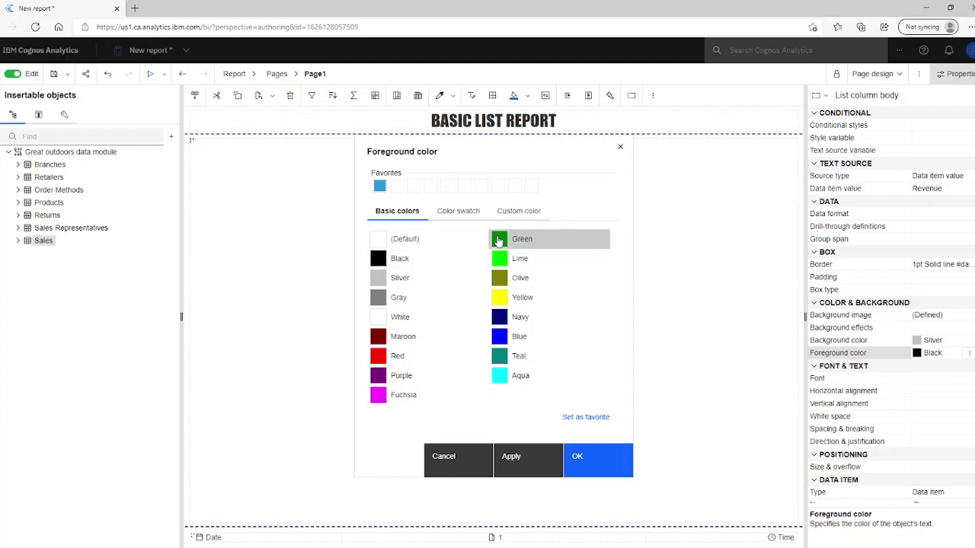
{"action": "left_click", "coordinate": [516, 467]}
{"action": "left_click", "coordinate": [579, 465]}
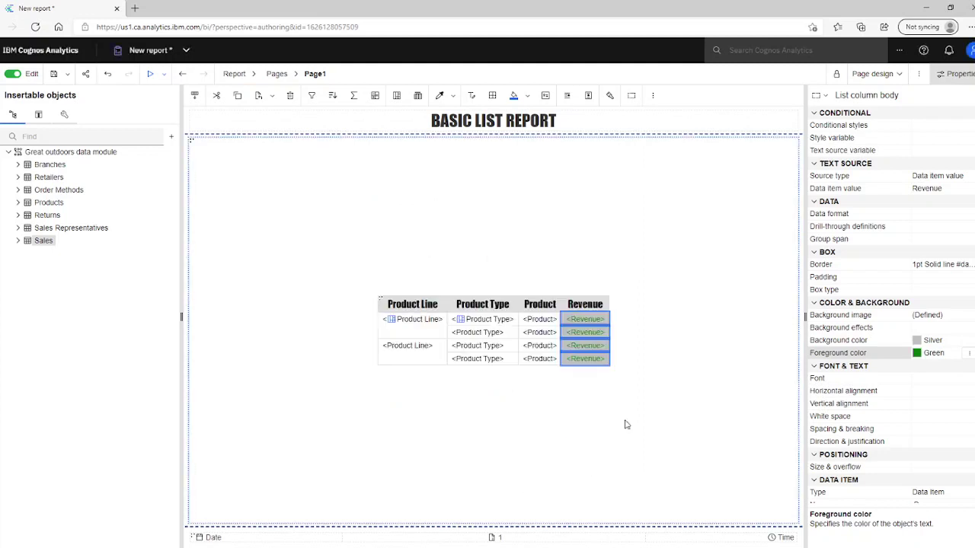
{"action": "left_click", "coordinate": [898, 74]}
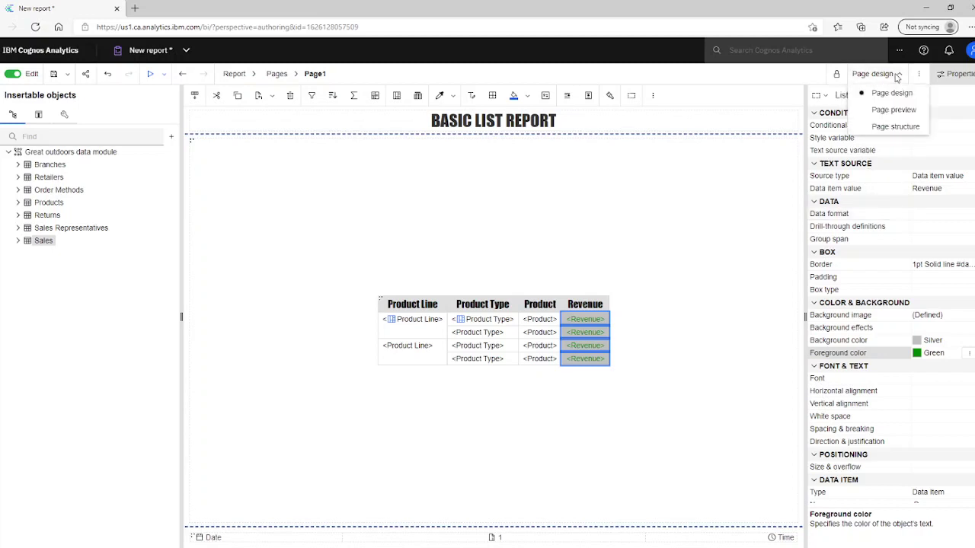
Step: Switch the report view to Page preview so the list displays its revenue data
{"action": "left_click", "coordinate": [888, 114]}
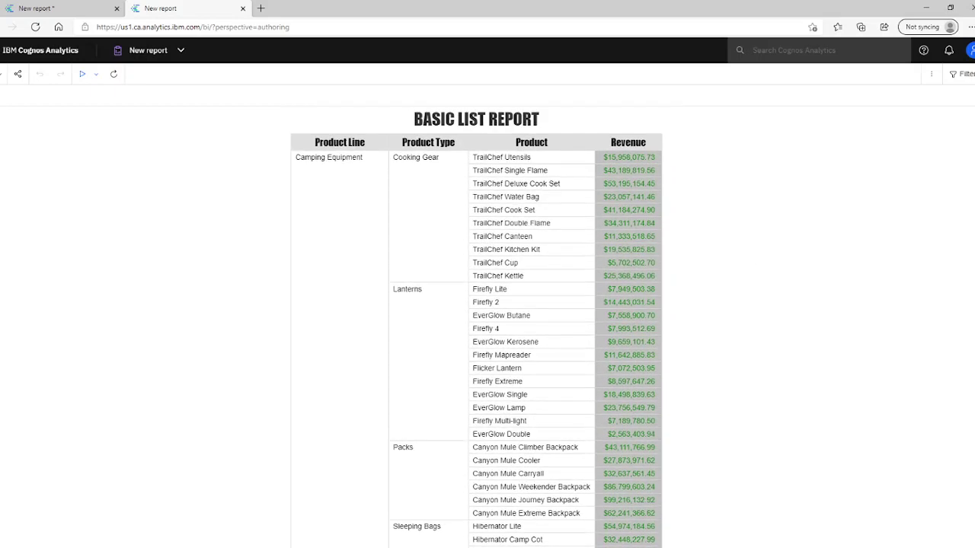
{"action": "scroll", "coordinate": [477, 330], "scroll_direction": "down", "scroll_amount": 1}
{"action": "scroll", "coordinate": [477, 330], "scroll_direction": "down", "scroll_amount": 1}
{"action": "scroll", "coordinate": [477, 330], "scroll_direction": "down", "scroll_amount": 2}
{"action": "scroll", "coordinate": [477, 330], "scroll_direction": "down", "scroll_amount": 1}
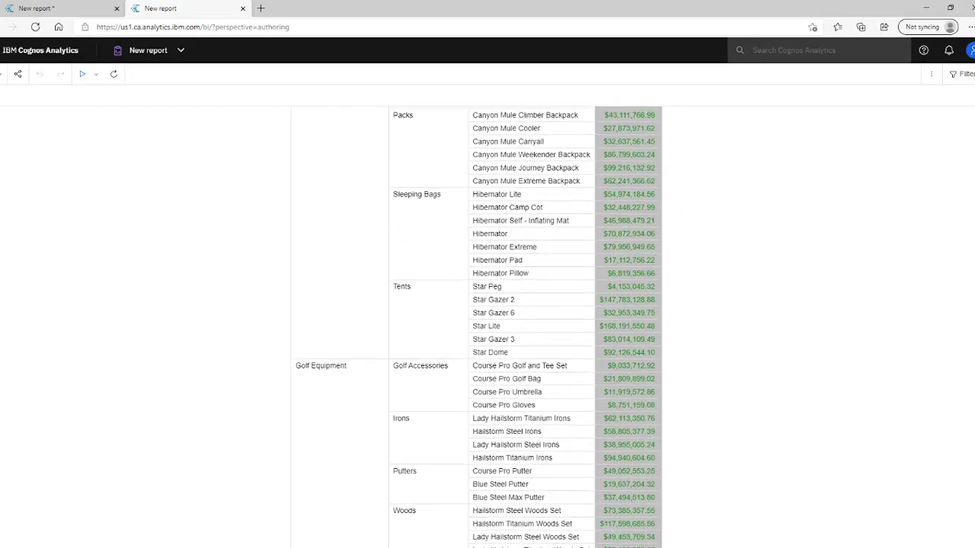
{"action": "scroll", "coordinate": [476, 330], "scroll_direction": "down", "scroll_amount": 2}
{"action": "scroll", "coordinate": [477, 330], "scroll_direction": "down", "scroll_amount": 2}
{"action": "scroll", "coordinate": [477, 330], "scroll_direction": "down", "scroll_amount": 3}
{"action": "scroll", "coordinate": [476, 330], "scroll_direction": "down", "scroll_amount": 3}
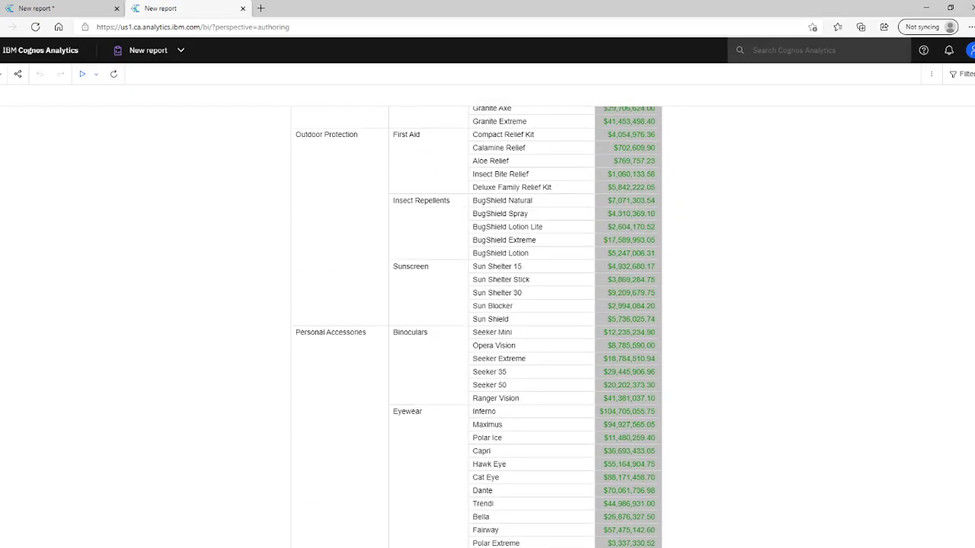
{"action": "scroll", "coordinate": [476, 330], "scroll_direction": "down", "scroll_amount": 3}
{"action": "scroll", "coordinate": [476, 330], "scroll_direction": "down", "scroll_amount": 3}
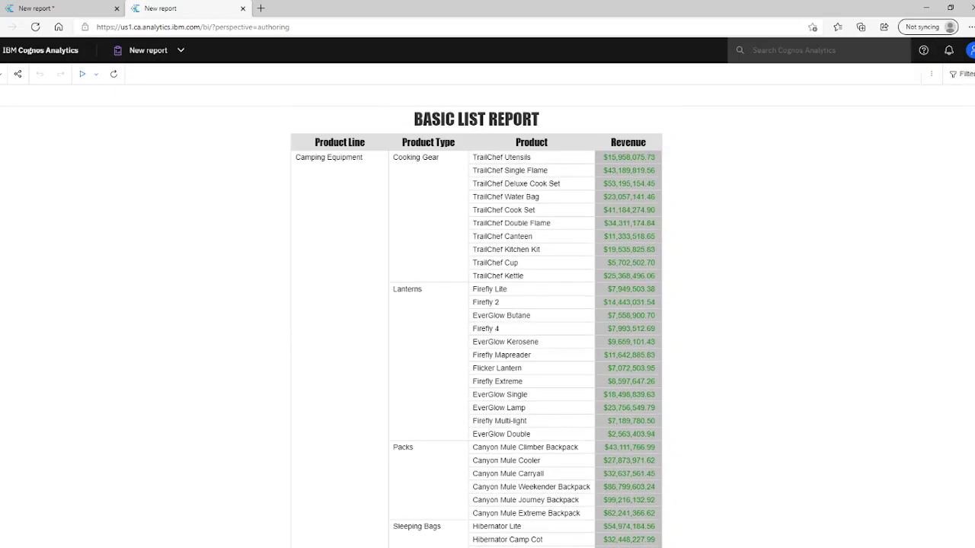
{"action": "scroll", "coordinate": [477, 327], "scroll_direction": "down", "scroll_amount": 1}
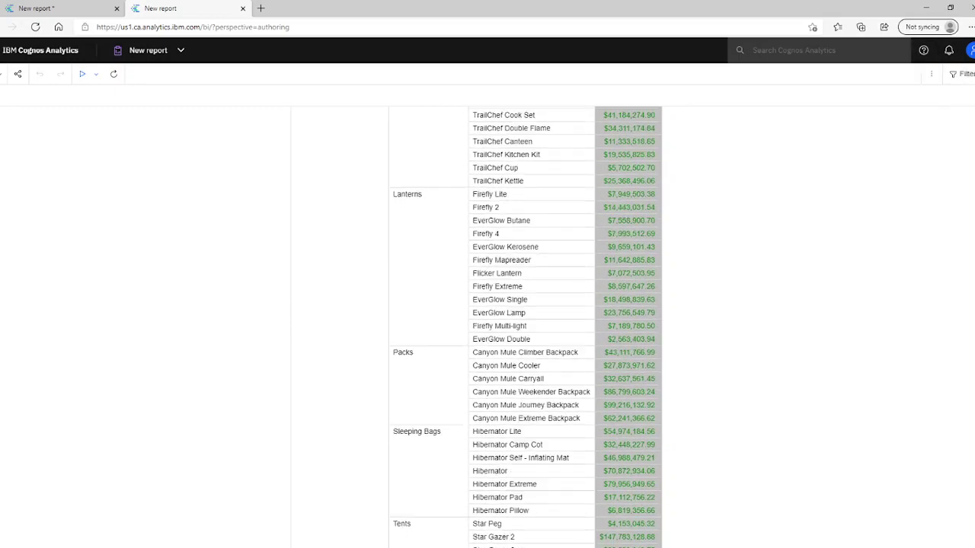
{"action": "scroll", "coordinate": [477, 327], "scroll_direction": "down", "scroll_amount": 1}
{"action": "scroll", "coordinate": [477, 327], "scroll_direction": "down", "scroll_amount": 1}
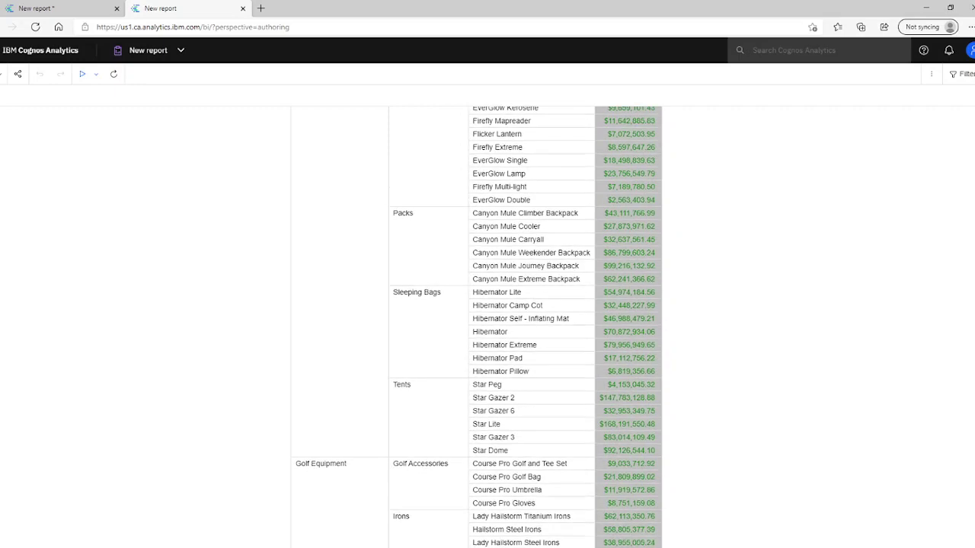
{"action": "scroll", "coordinate": [477, 327], "scroll_direction": "down", "scroll_amount": 1}
{"action": "scroll", "coordinate": [477, 328], "scroll_direction": "down", "scroll_amount": 1}
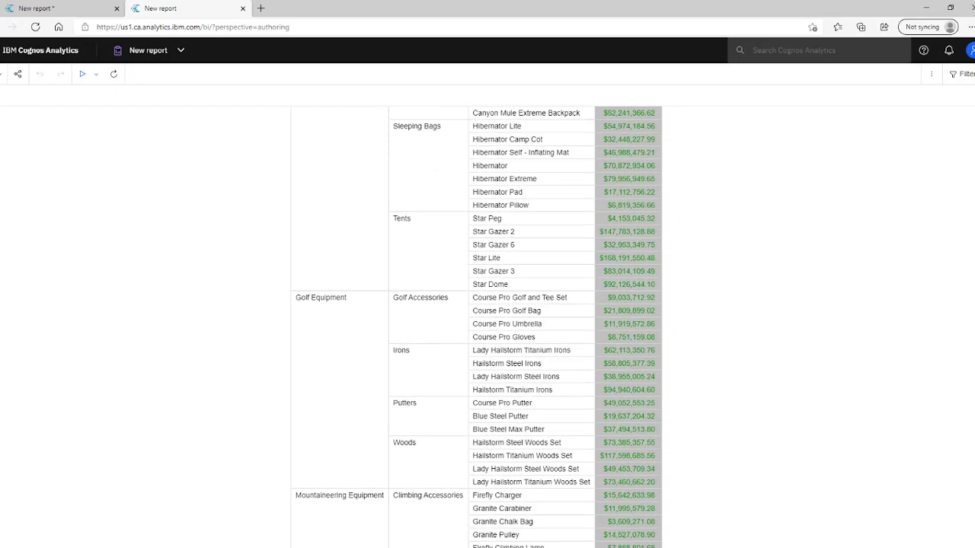
{"action": "scroll", "coordinate": [973, 136], "scroll_direction": "up", "scroll_amount": 5}
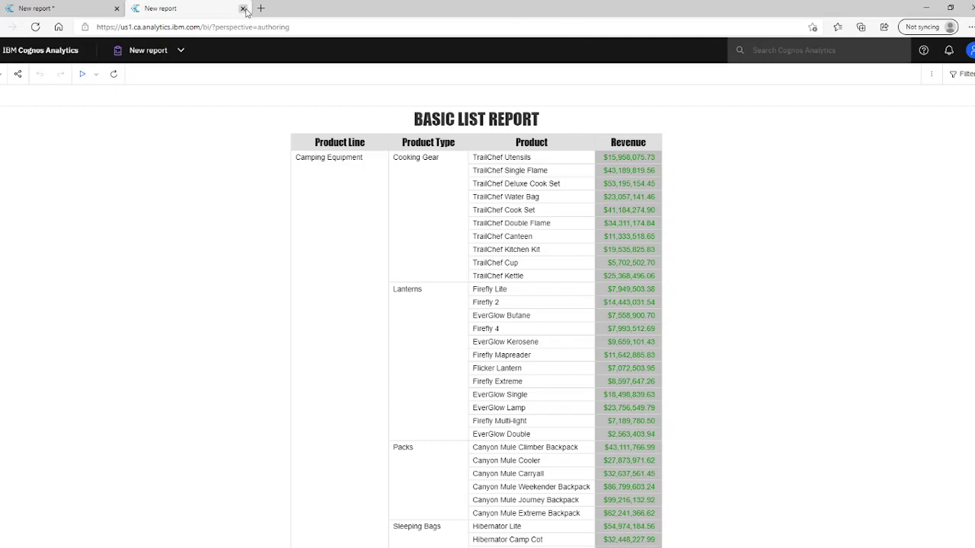
{"action": "mouse_move", "coordinate": [243, 9]}
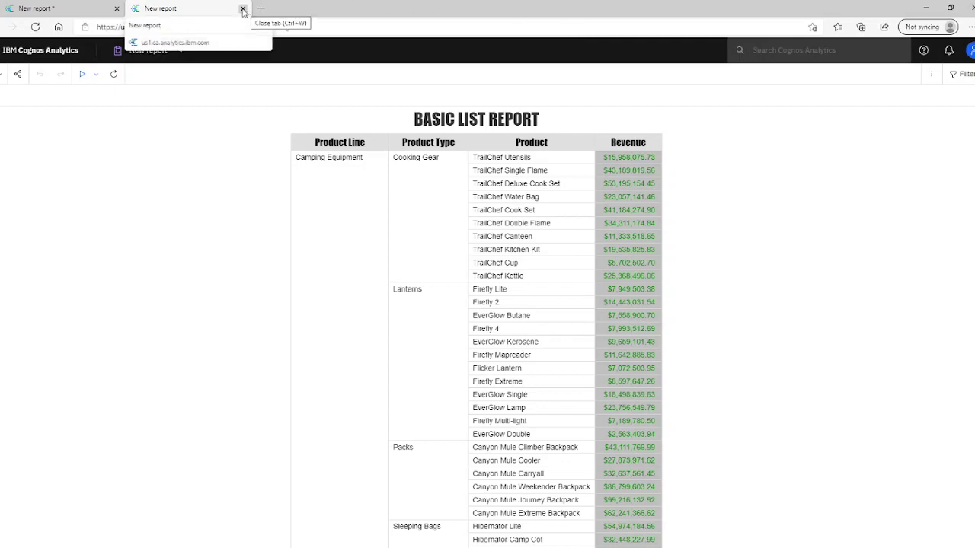
Step: Close the run output and return the editor to Page design
{"action": "left_click", "coordinate": [243, 9]}
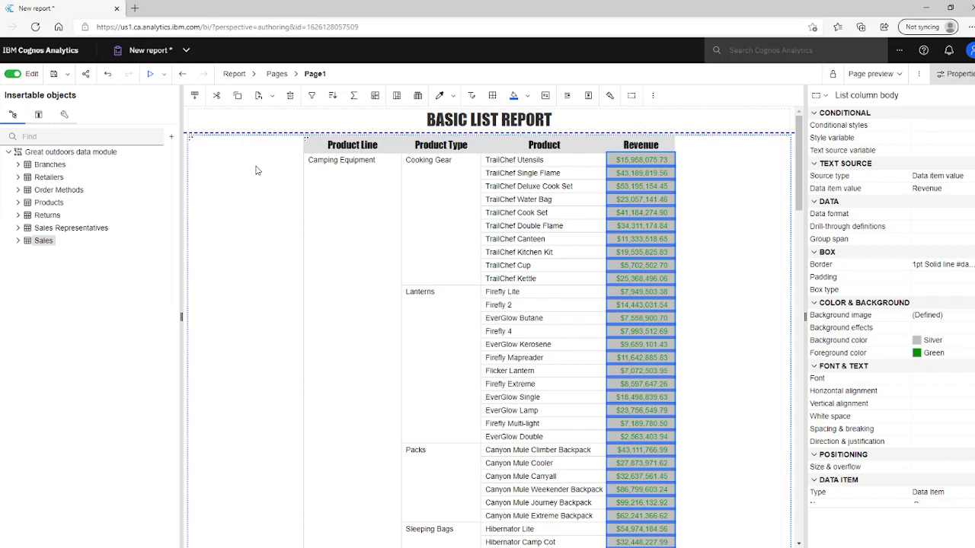
{"action": "left_click", "coordinate": [901, 74]}
{"action": "left_click", "coordinate": [888, 93]}
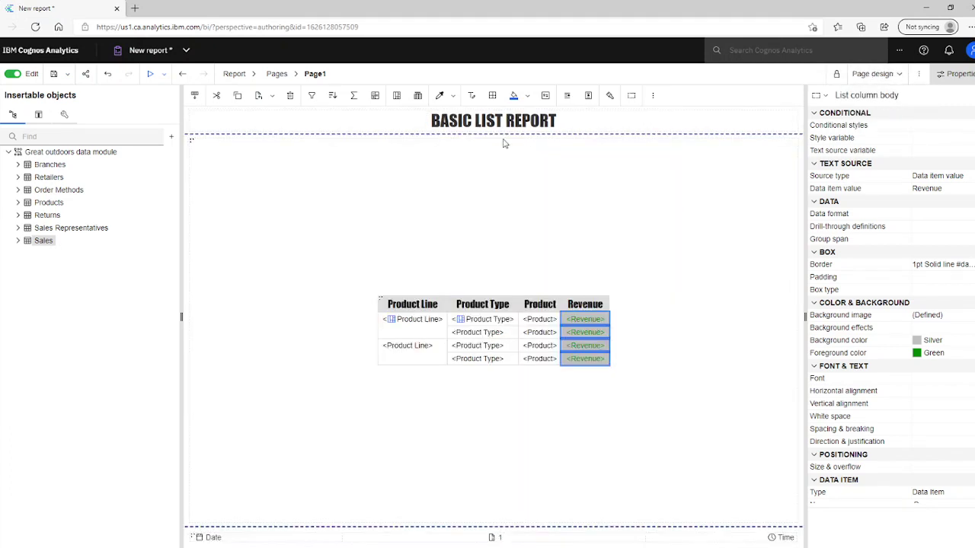
Step: Navigate from the report breadcrumb to the Pages overview listing Page1
{"action": "left_click", "coordinate": [406, 305]}
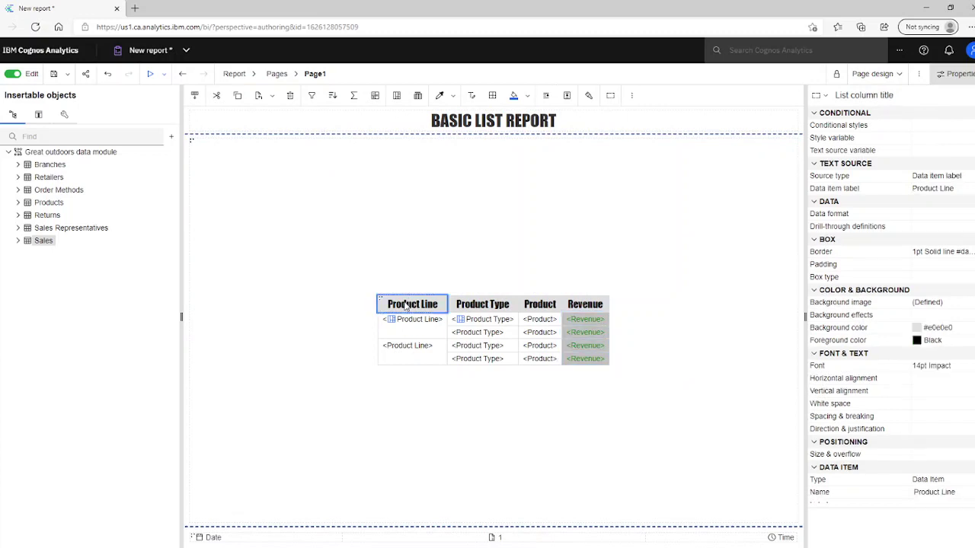
{"action": "left_click", "coordinate": [254, 73]}
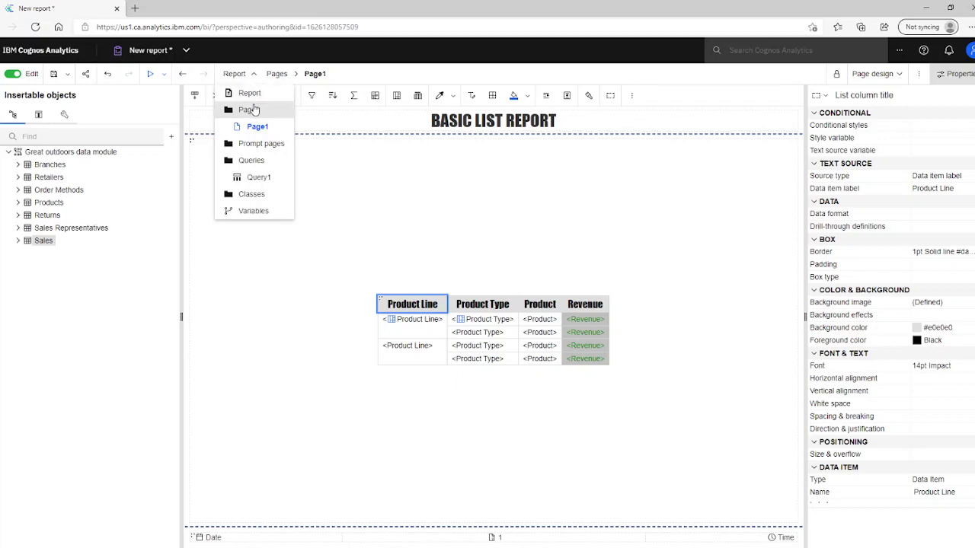
{"action": "left_click", "coordinate": [249, 109]}
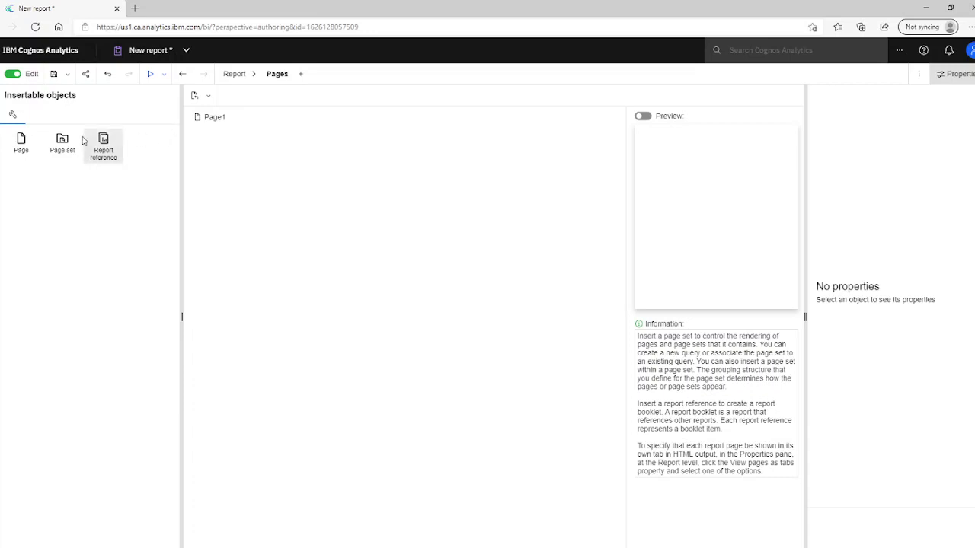
Step: Add Page set1 based on Query1 and bring up its Grouping & sorting settings
{"action": "left_click_drag", "start_coordinate": [63, 143], "coordinate": [240, 135]}
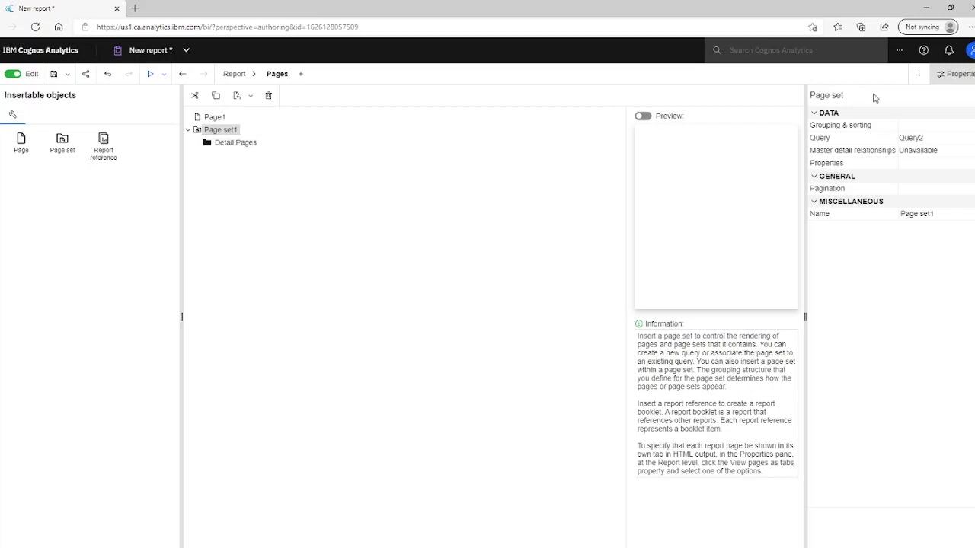
{"action": "left_click", "coordinate": [947, 140]}
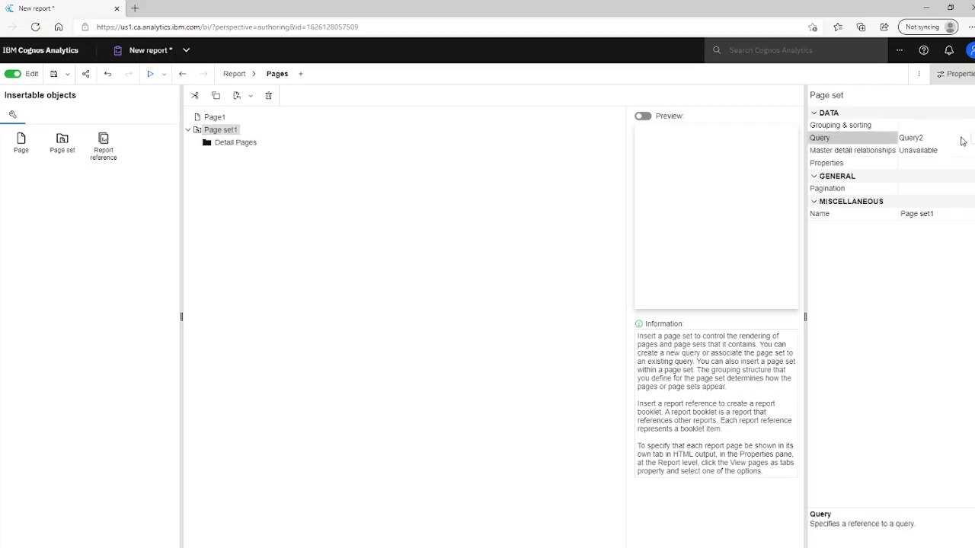
{"action": "left_click", "coordinate": [973, 138]}
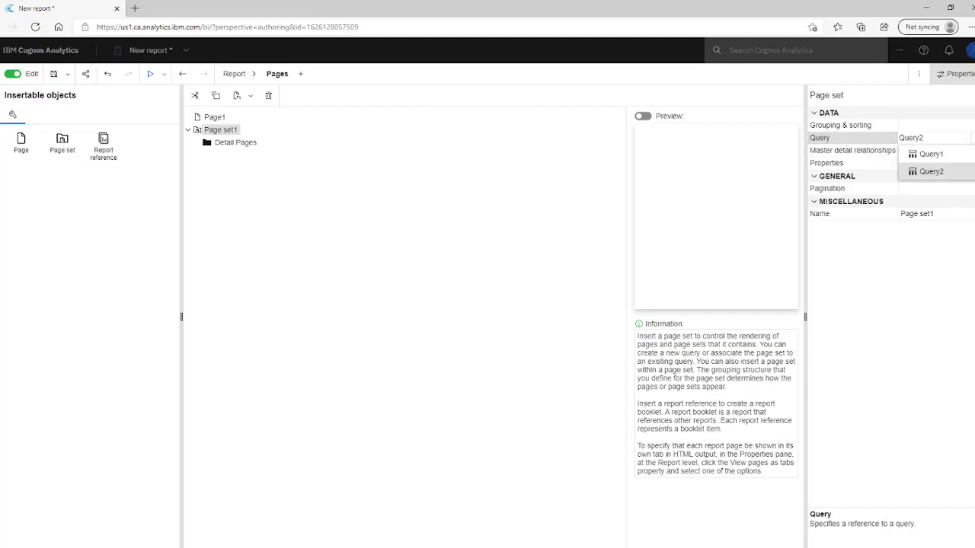
{"action": "left_click", "coordinate": [966, 153]}
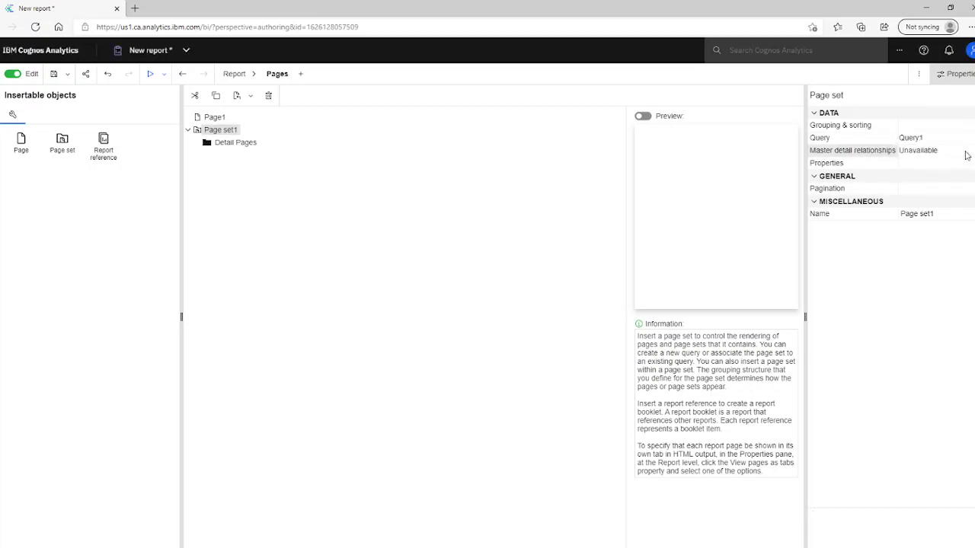
{"action": "double_click", "coordinate": [922, 131]}
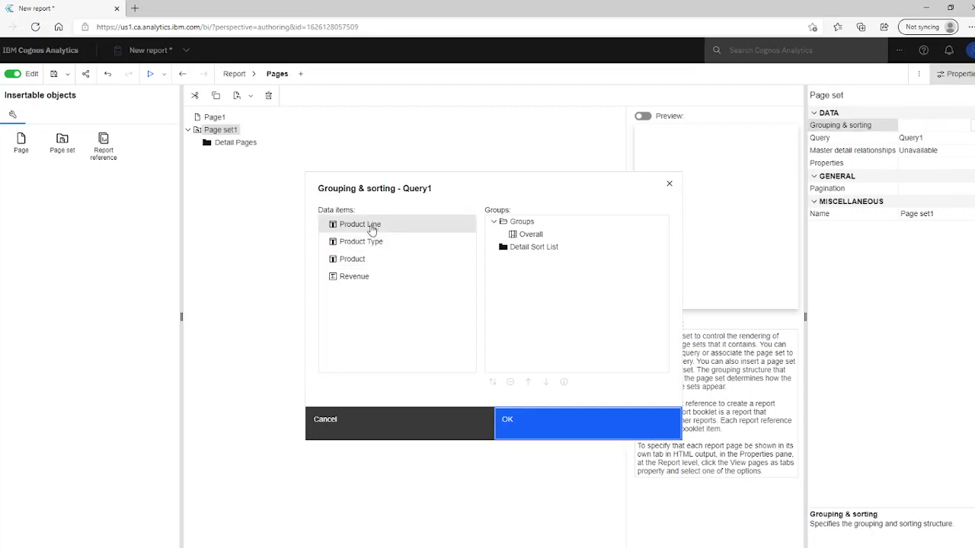
Step: Make Product Line the group for Page set1 in Grouping & sorting
{"action": "mouse_move", "coordinate": [371, 230]}
{"action": "left_mouse_down"}
{"action": "mouse_move", "coordinate": [537, 255]}
{"action": "mouse_move", "coordinate": [528, 242]}
{"action": "left_mouse_up"}
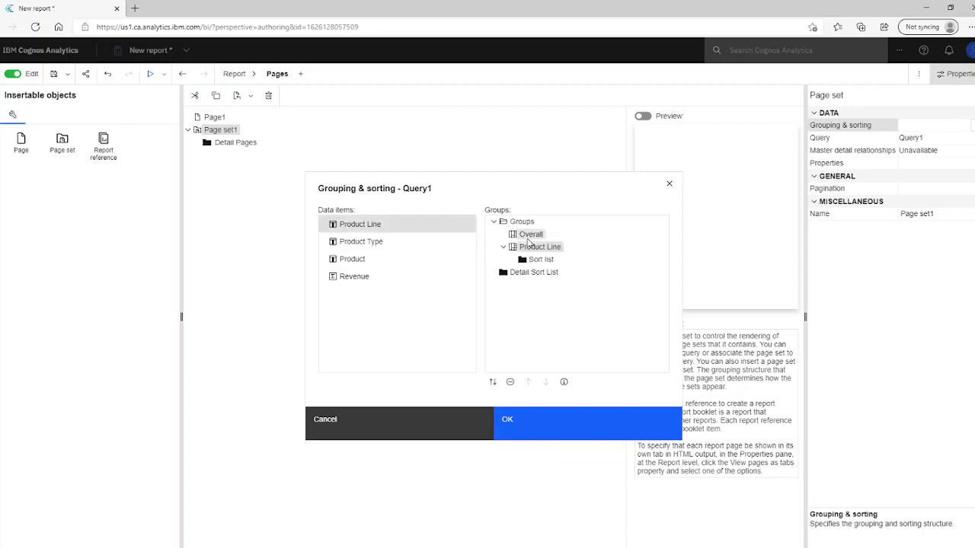
{"action": "left_click", "coordinate": [533, 435]}
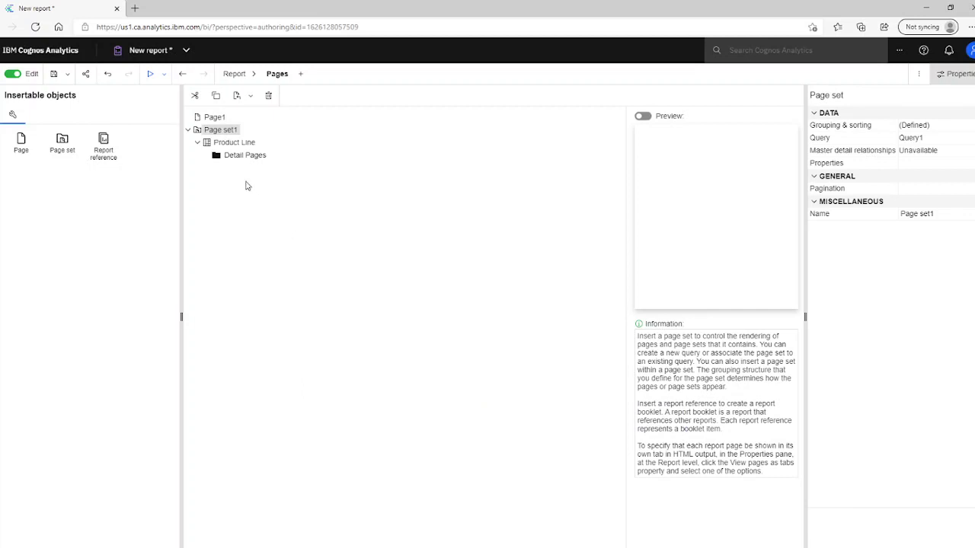
Step: Nest Page1 inside the Detail Pages folder of Page set1
{"action": "left_click_drag", "start_coordinate": [207, 119], "coordinate": [229, 156]}
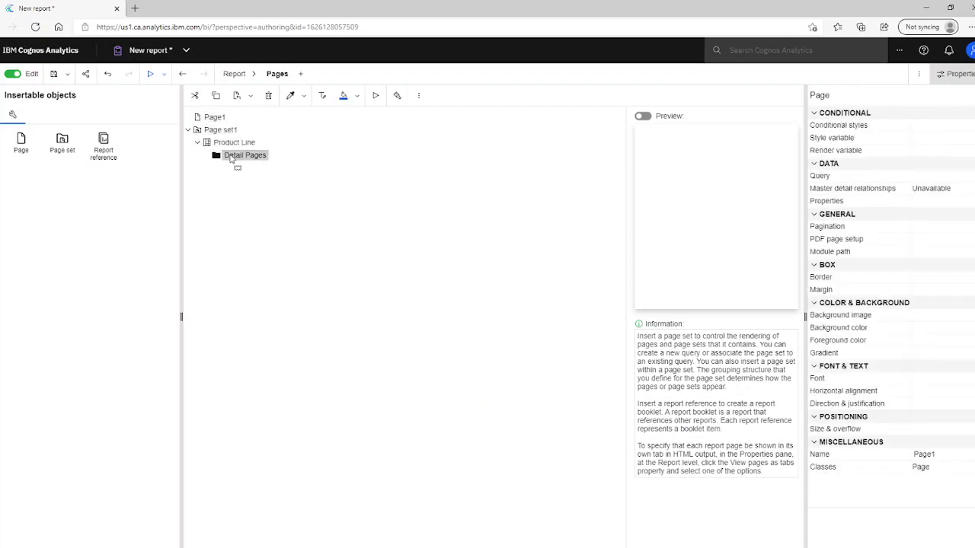
{"action": "left_click_drag", "start_coordinate": [228, 155], "coordinate": [232, 159]}
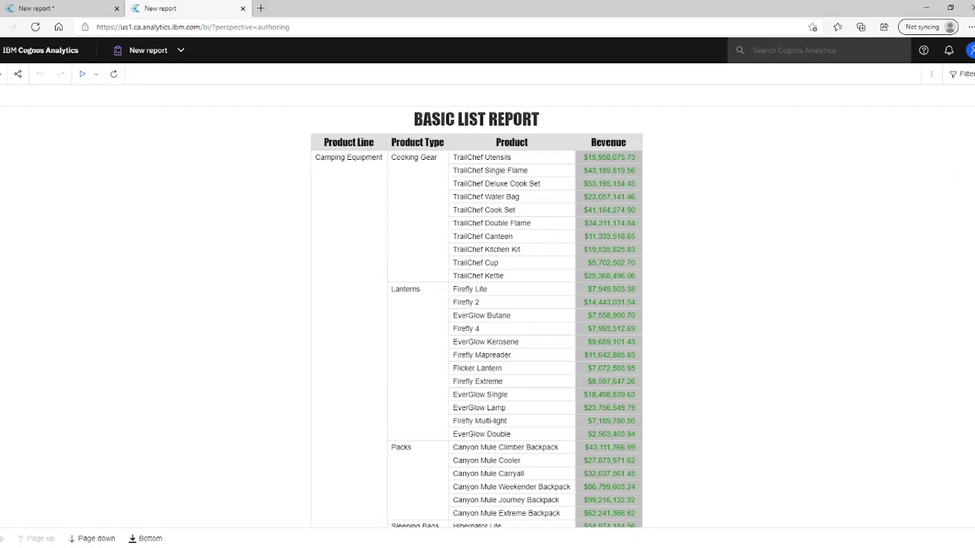
Step: Scroll through the first product line page of the run output
{"action": "scroll", "coordinate": [477, 317], "scroll_direction": "down", "scroll_amount": 5}
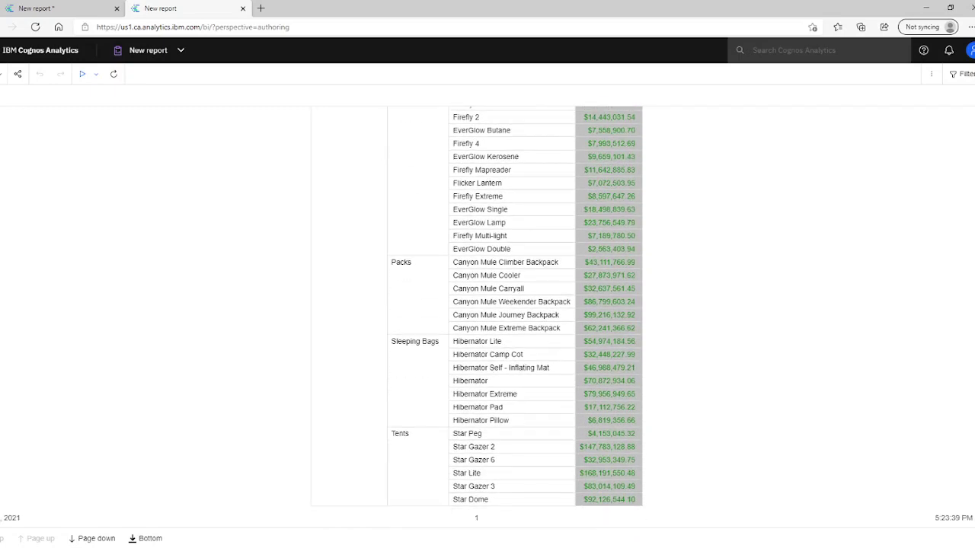
{"action": "scroll", "coordinate": [962, 188], "scroll_direction": "up", "scroll_amount": 5}
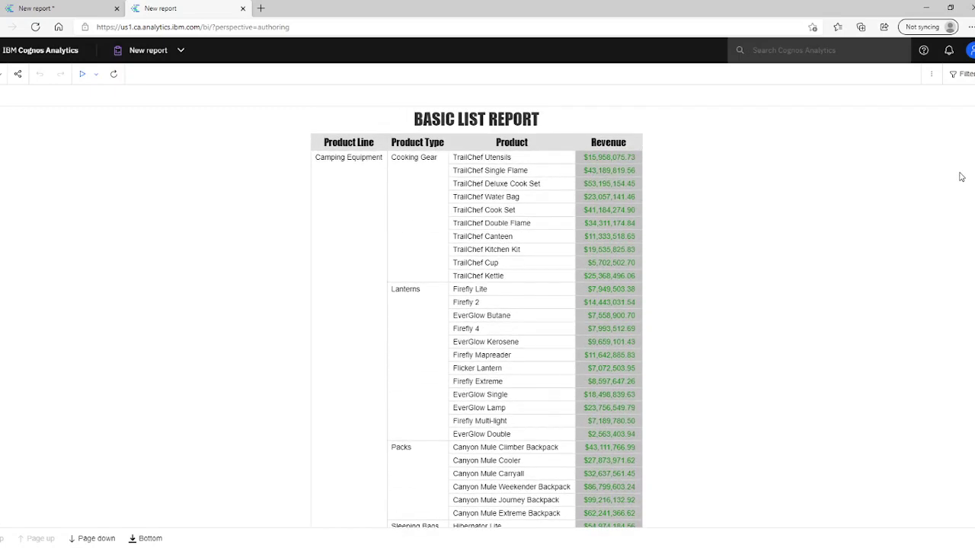
{"action": "scroll", "coordinate": [961, 188], "scroll_direction": "down", "scroll_amount": 1}
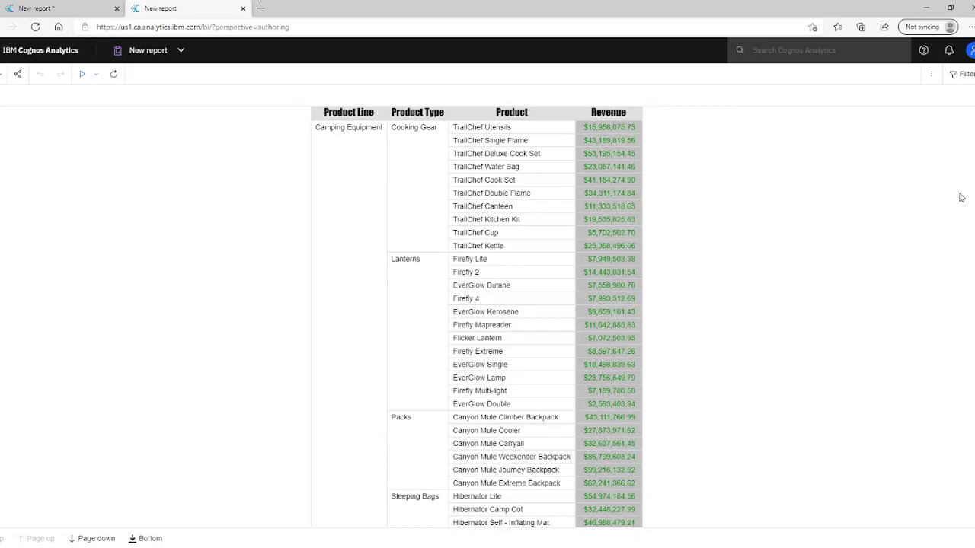
{"action": "scroll", "coordinate": [961, 198], "scroll_direction": "up", "scroll_amount": 1}
{"action": "scroll", "coordinate": [958, 181], "scroll_direction": "down", "scroll_amount": 1}
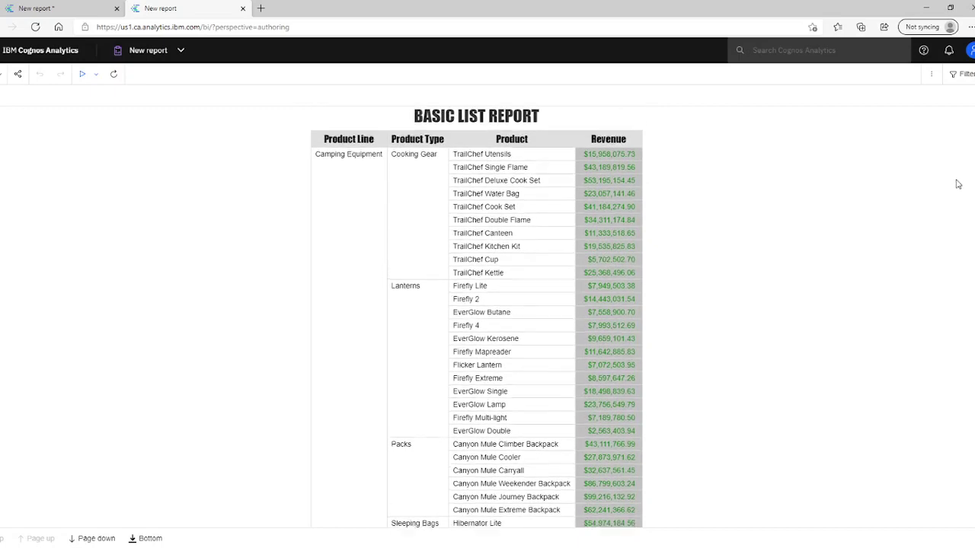
{"action": "scroll", "coordinate": [961, 190], "scroll_direction": "up", "scroll_amount": 1}
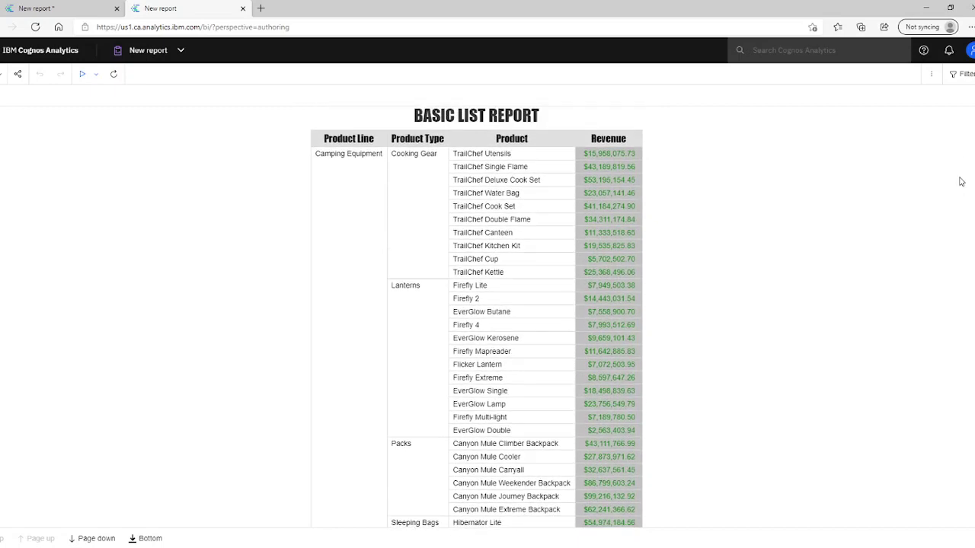
{"action": "scroll", "coordinate": [961, 182], "scroll_direction": "down", "scroll_amount": 1}
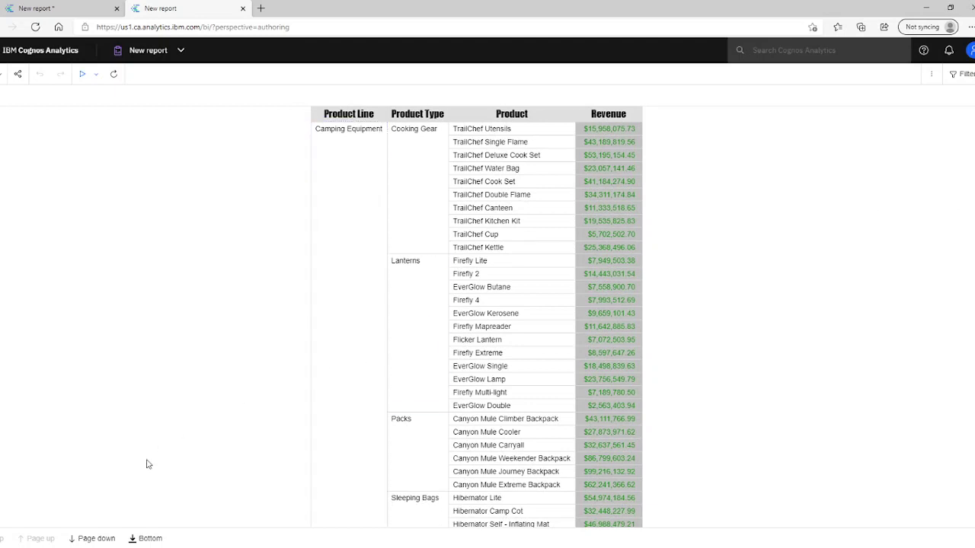
Step: Page through Golf, Mountaineering and Outdoor Protection to Personal Accessories, then scroll it
{"action": "left_click", "coordinate": [103, 539]}
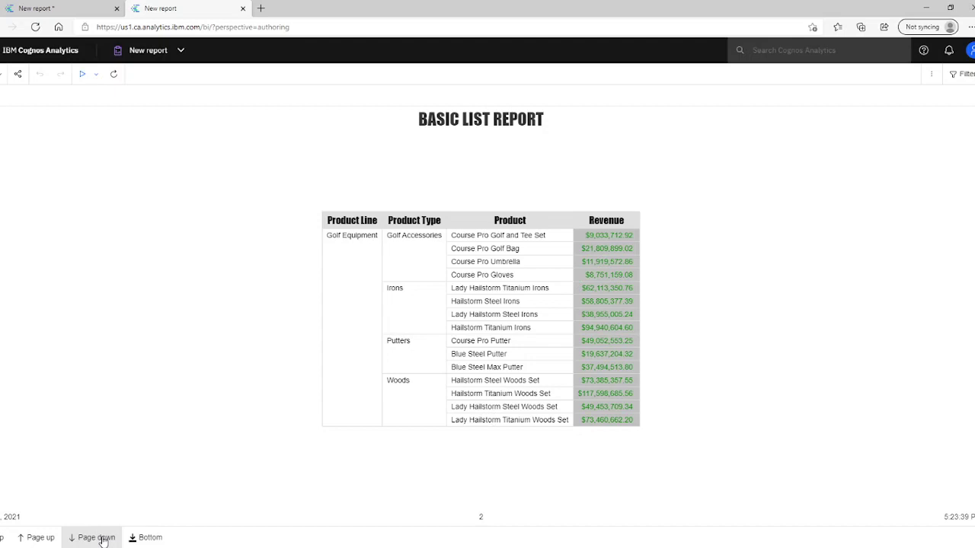
{"action": "left_click", "coordinate": [104, 539]}
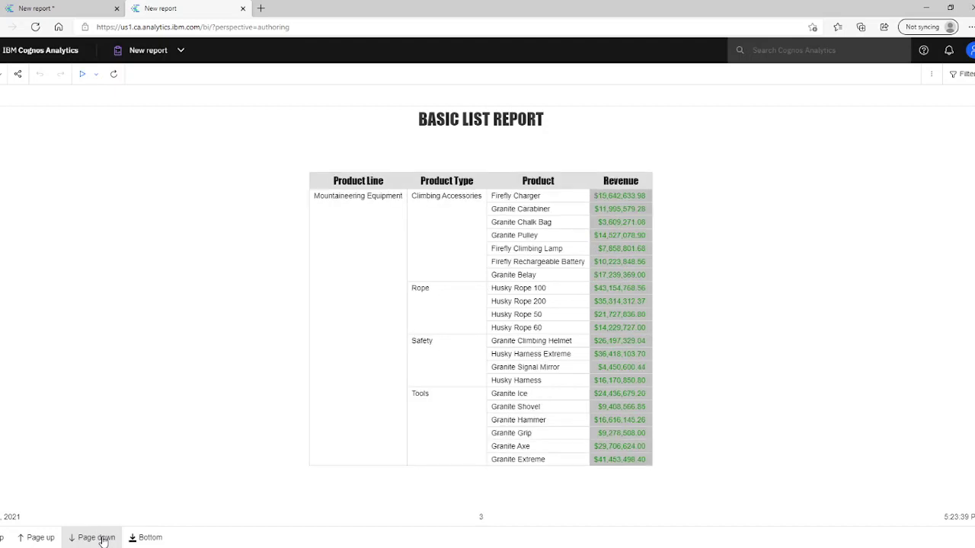
{"action": "left_click", "coordinate": [104, 539]}
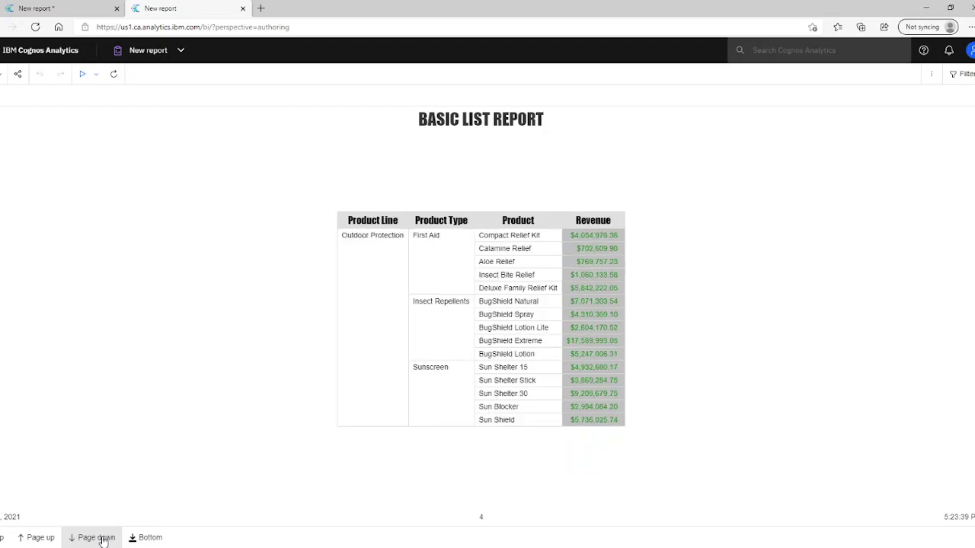
{"action": "left_click", "coordinate": [104, 539]}
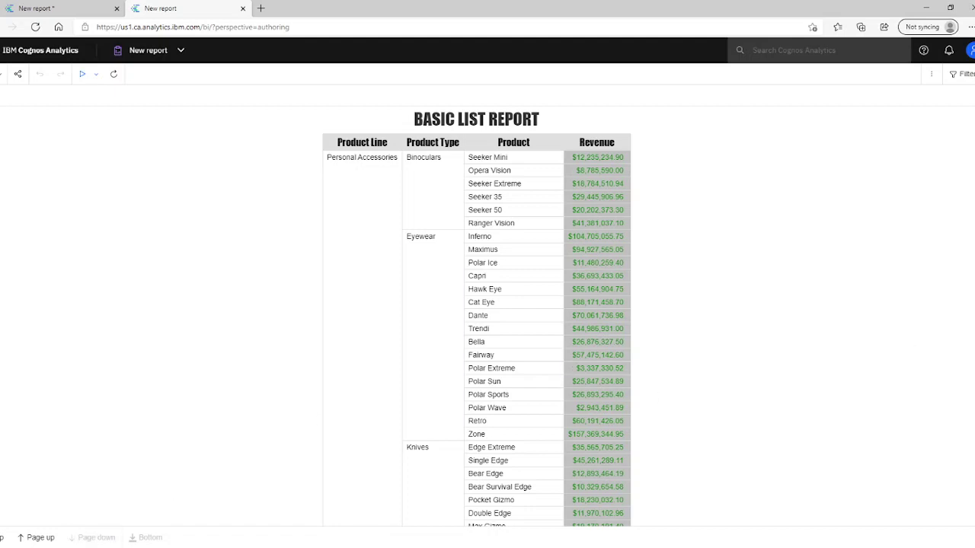
{"action": "scroll", "coordinate": [477, 316], "scroll_direction": "down", "scroll_amount": 1}
{"action": "scroll", "coordinate": [477, 316], "scroll_direction": "down", "scroll_amount": 1}
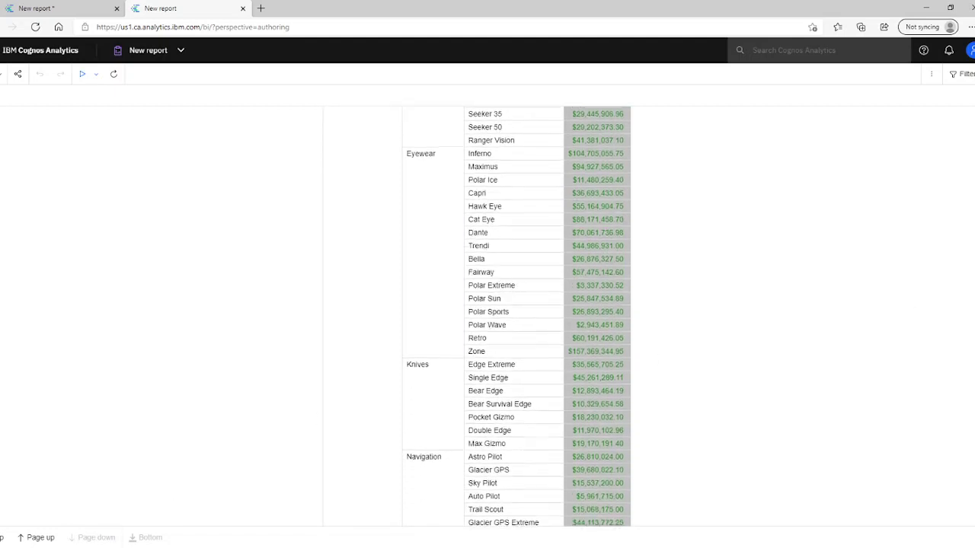
{"action": "scroll", "coordinate": [477, 316], "scroll_direction": "down", "scroll_amount": 1}
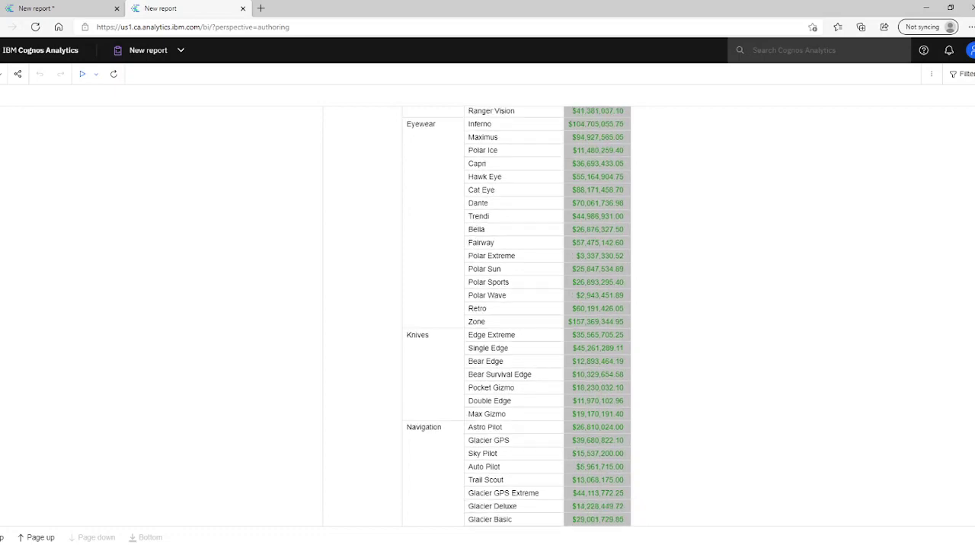
{"action": "scroll", "coordinate": [476, 316], "scroll_direction": "down", "scroll_amount": 2}
{"action": "scroll", "coordinate": [477, 316], "scroll_direction": "down", "scroll_amount": 3}
{"action": "scroll", "coordinate": [961, 255], "scroll_direction": "up", "scroll_amount": 8}
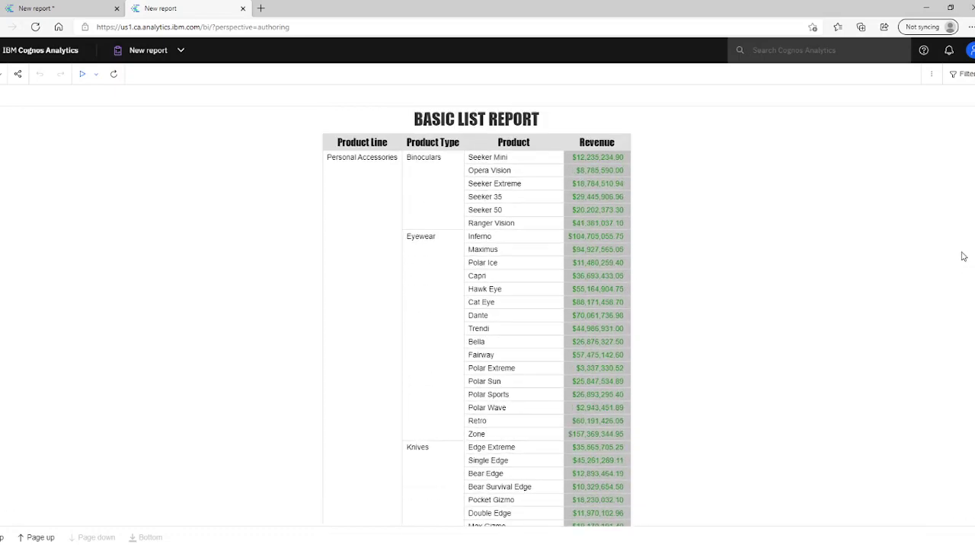